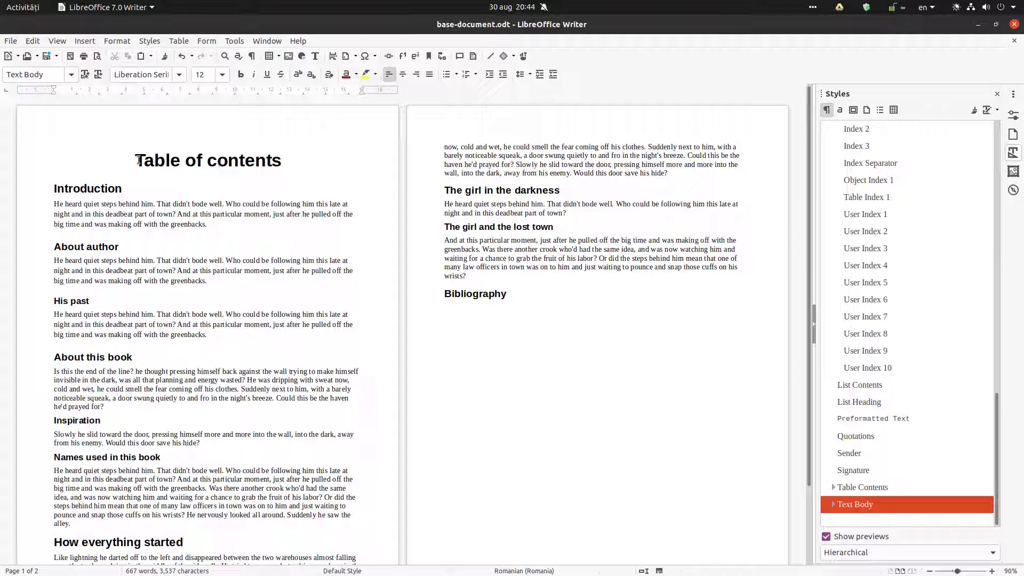
Check the paragraph styles of the title and each heading, from Introduction to How everything started
click(114, 161)
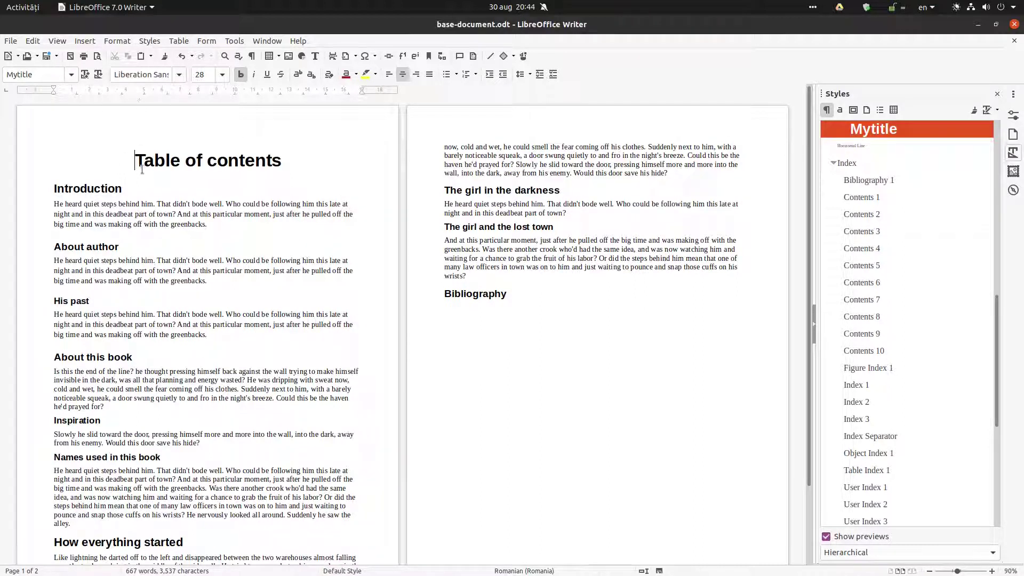
click(80, 189)
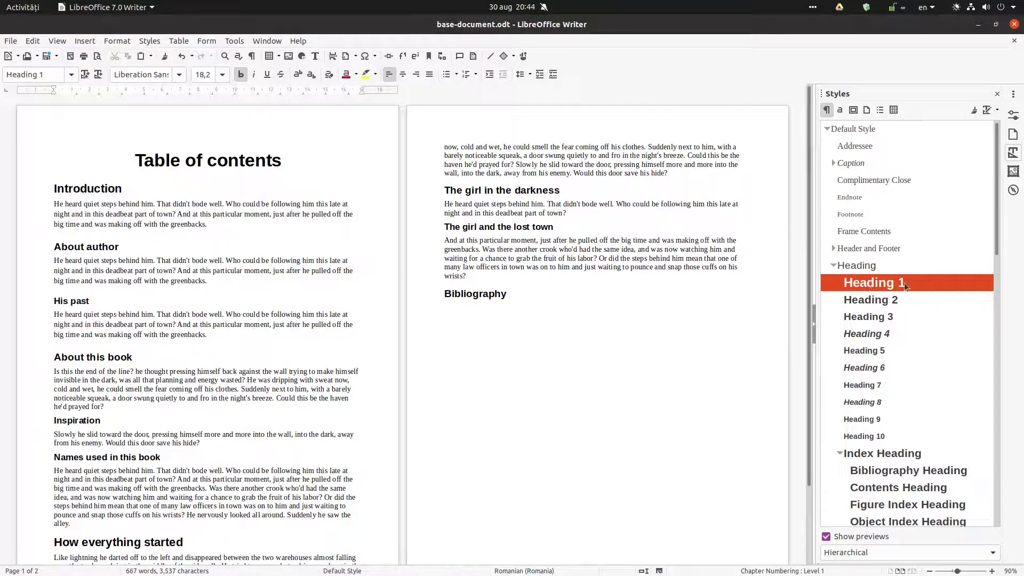
click(96, 248)
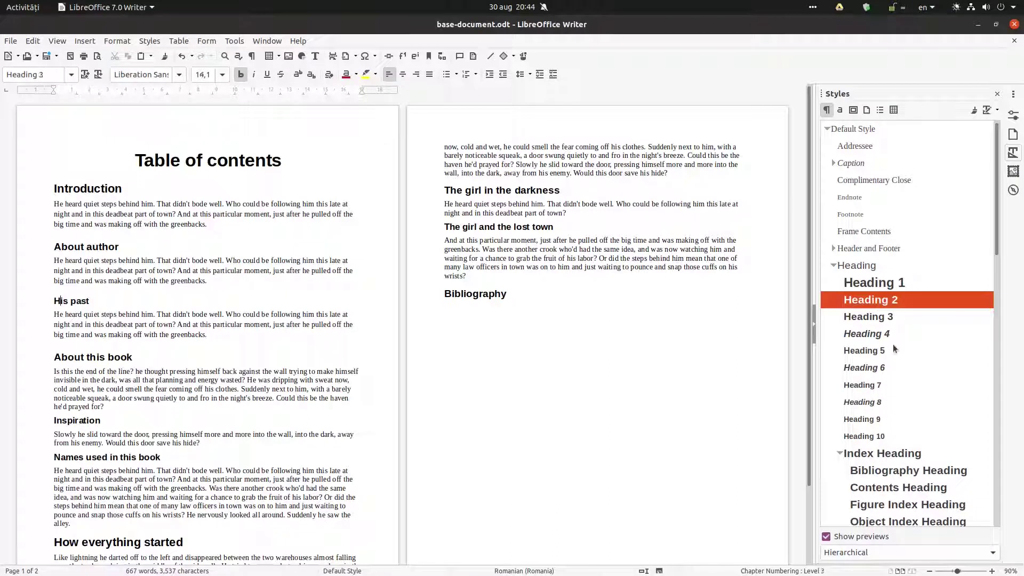
click(60, 302)
double_click(75, 357)
click(94, 421)
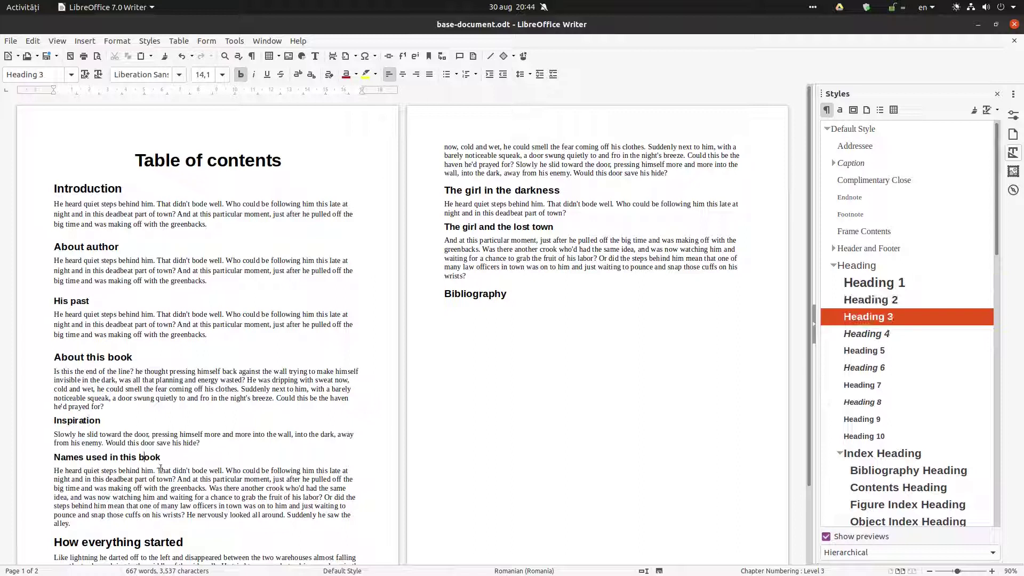
click(231, 540)
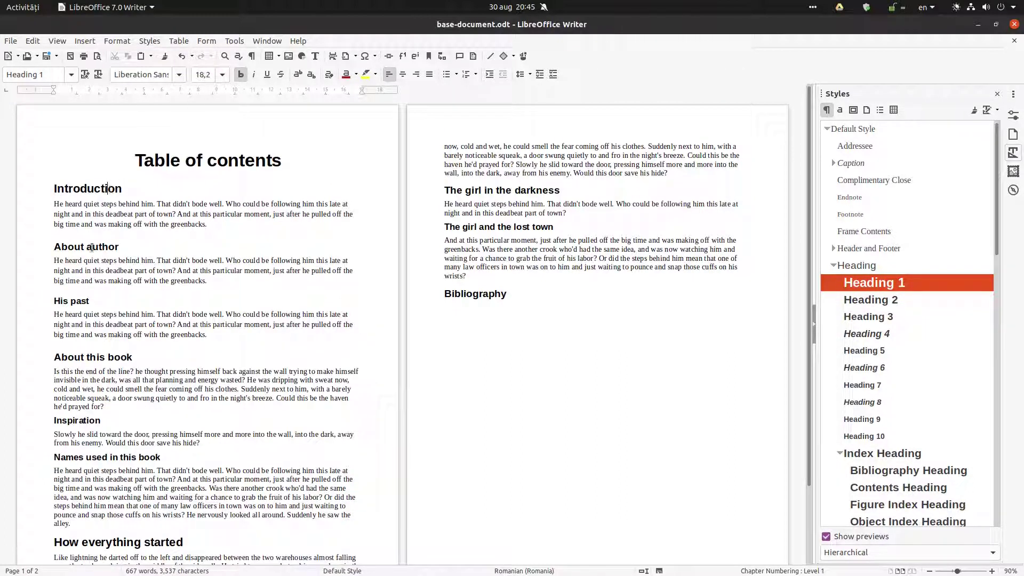
click(78, 301)
Insert a table of contents built from Outline before the title
click(145, 161)
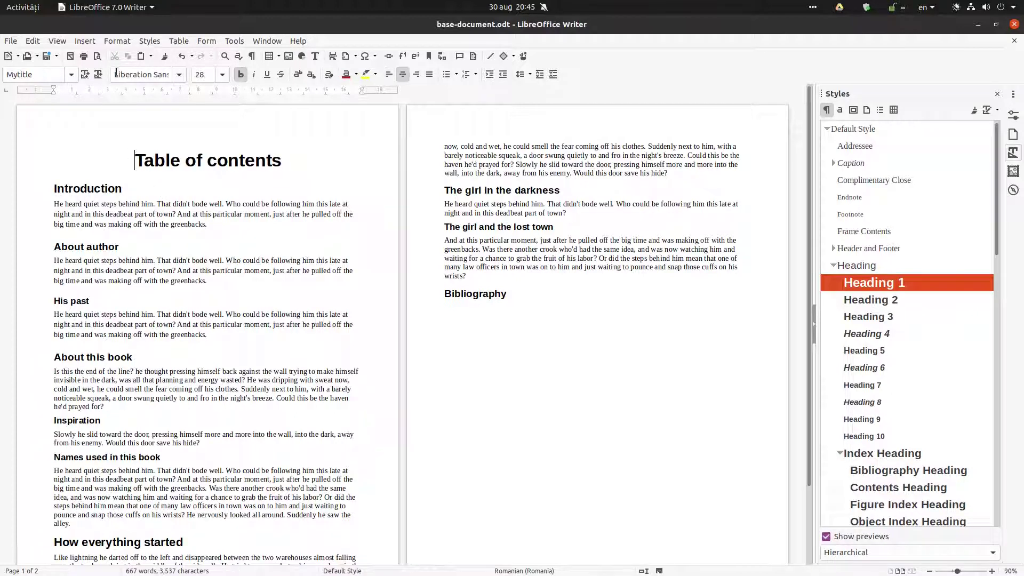
click(96, 44)
mouse_move(154, 343)
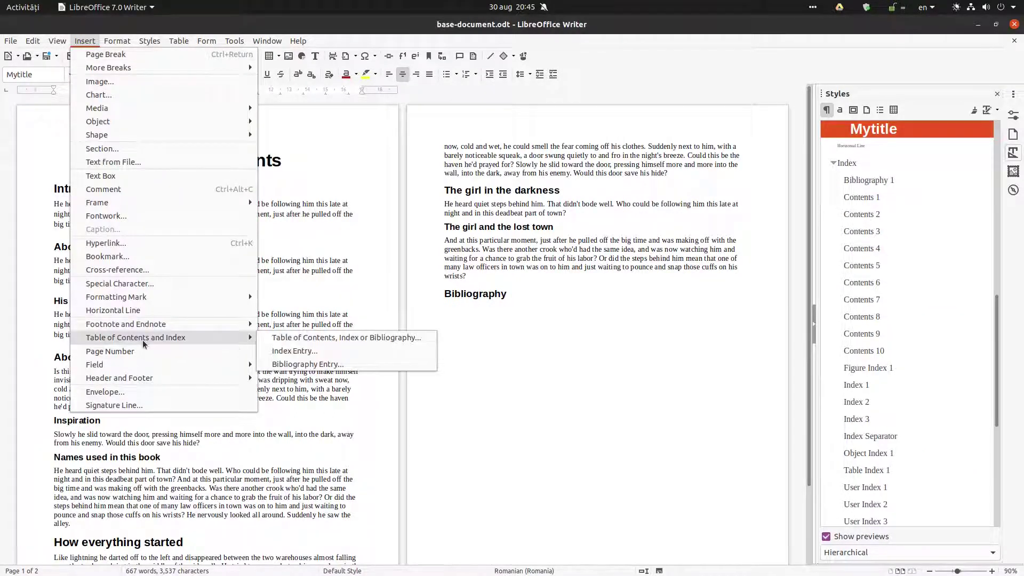
click(302, 340)
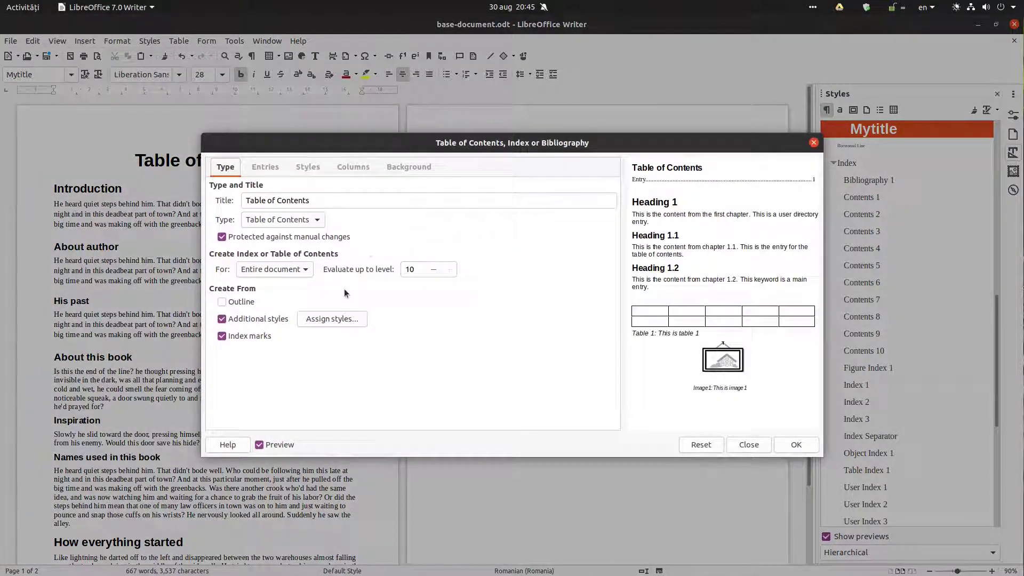
click(230, 300)
click(792, 439)
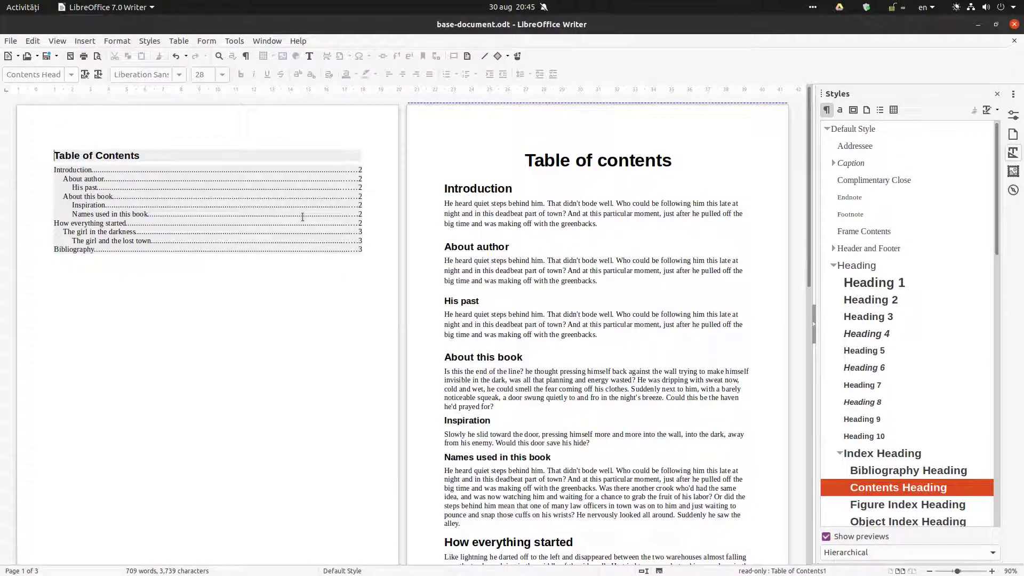
Rebuild the table of contents from Outline only, with Index marks and Additional styles unticked
right_click(254, 219)
click(264, 250)
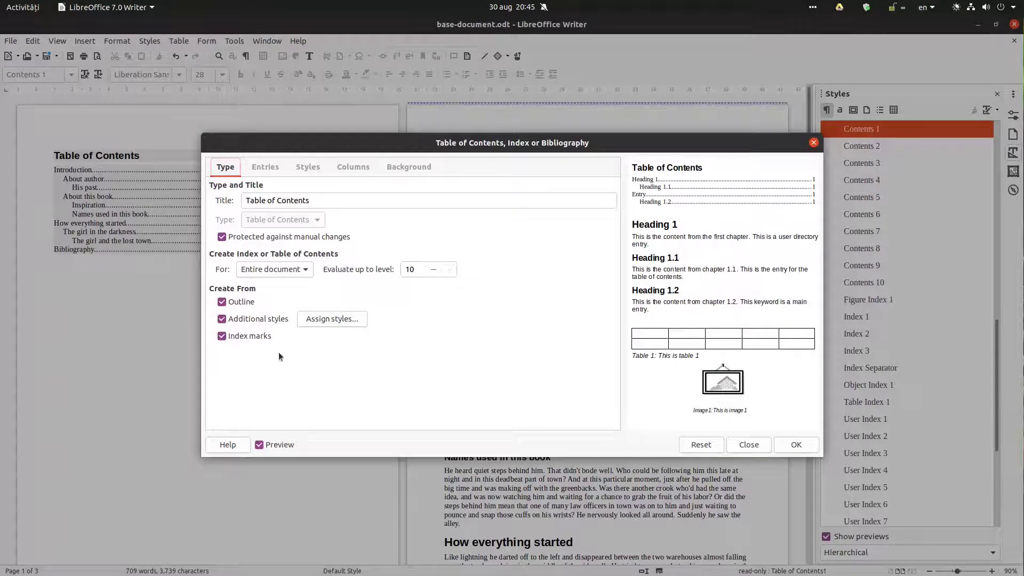
click(222, 336)
click(222, 319)
click(222, 319)
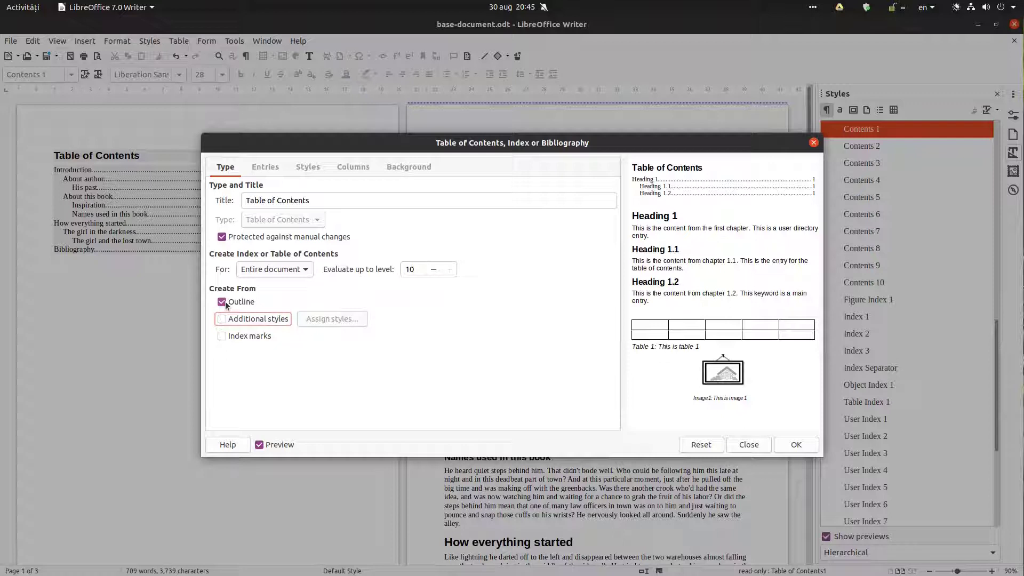
click(796, 446)
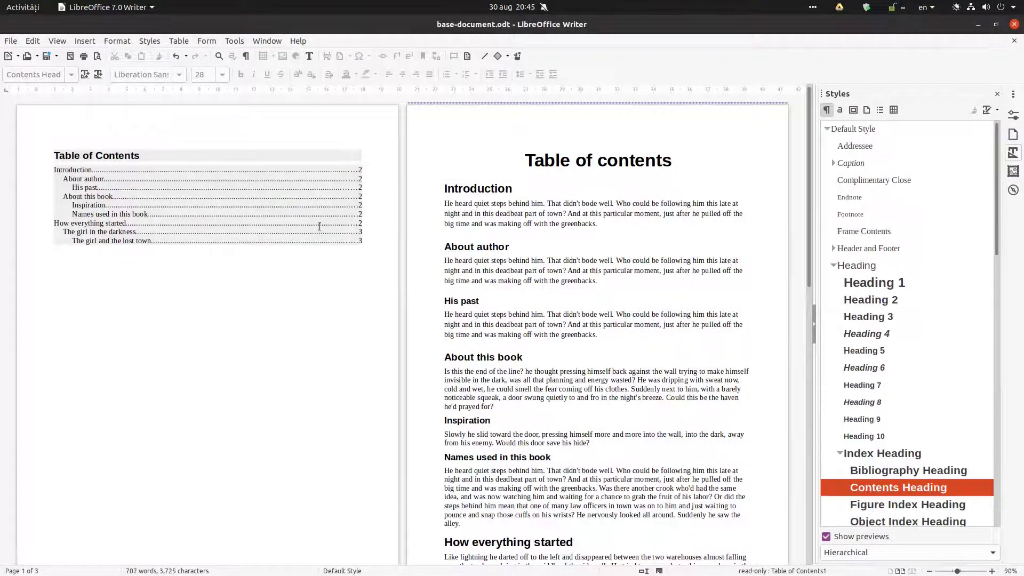
right_click(246, 204)
click(261, 230)
click(495, 188)
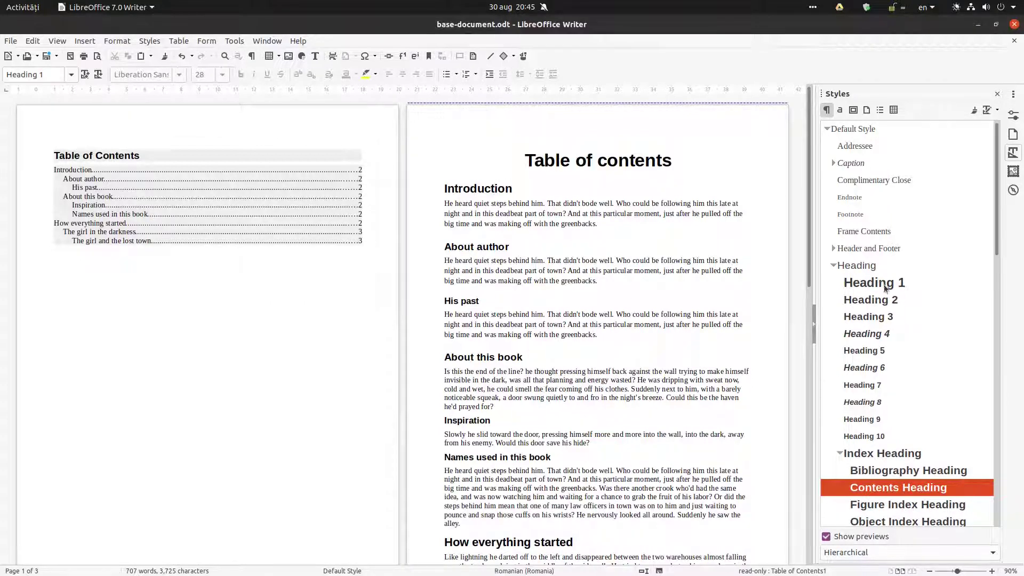
click(511, 248)
right_click(879, 286)
click(892, 306)
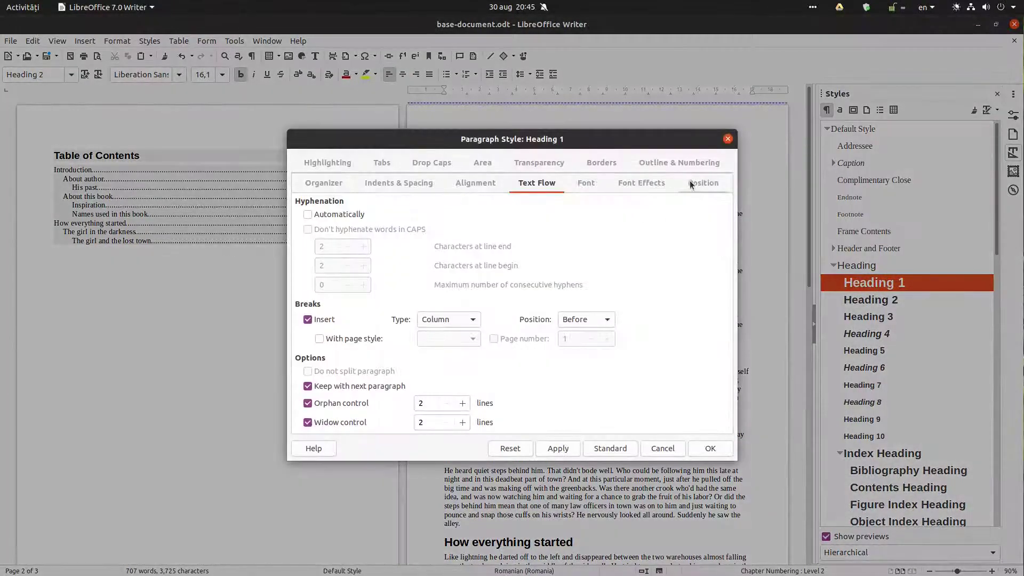
click(661, 164)
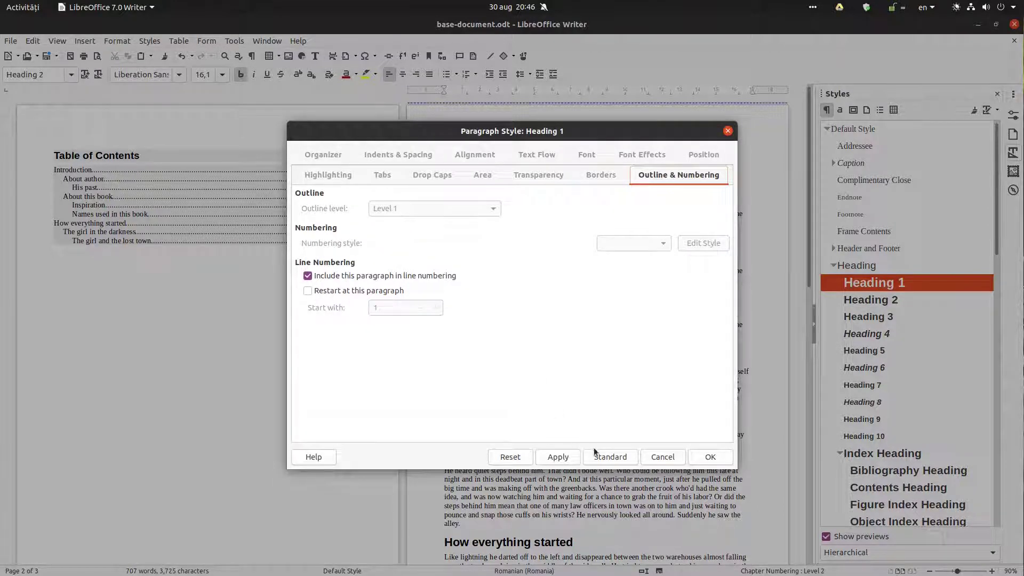
click(579, 459)
click(714, 457)
right_click(880, 305)
click(895, 333)
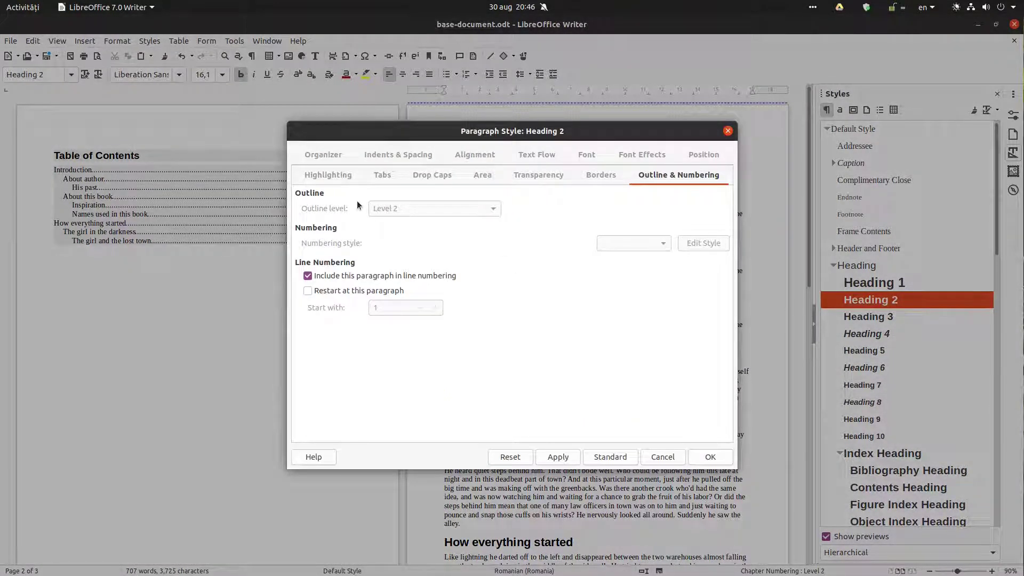
click(710, 455)
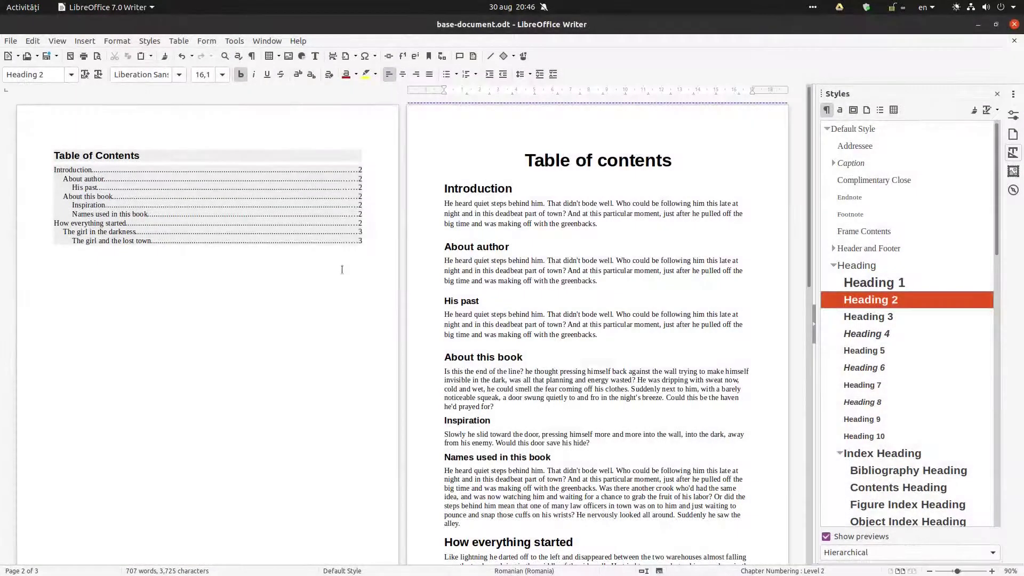
double_click(511, 188)
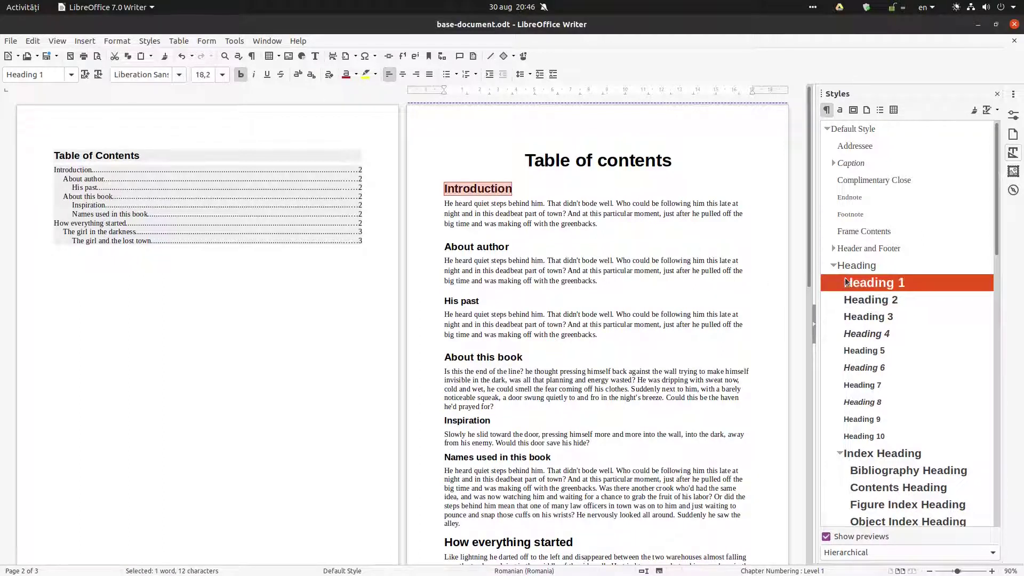
key(ctrl+2)
double_click(865, 286)
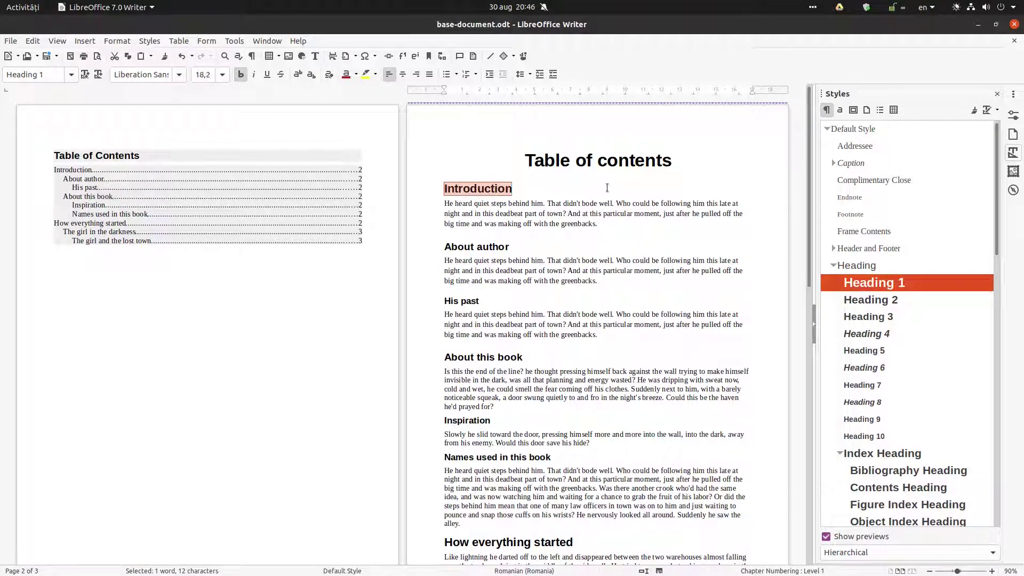
right_click(106, 193)
click(115, 218)
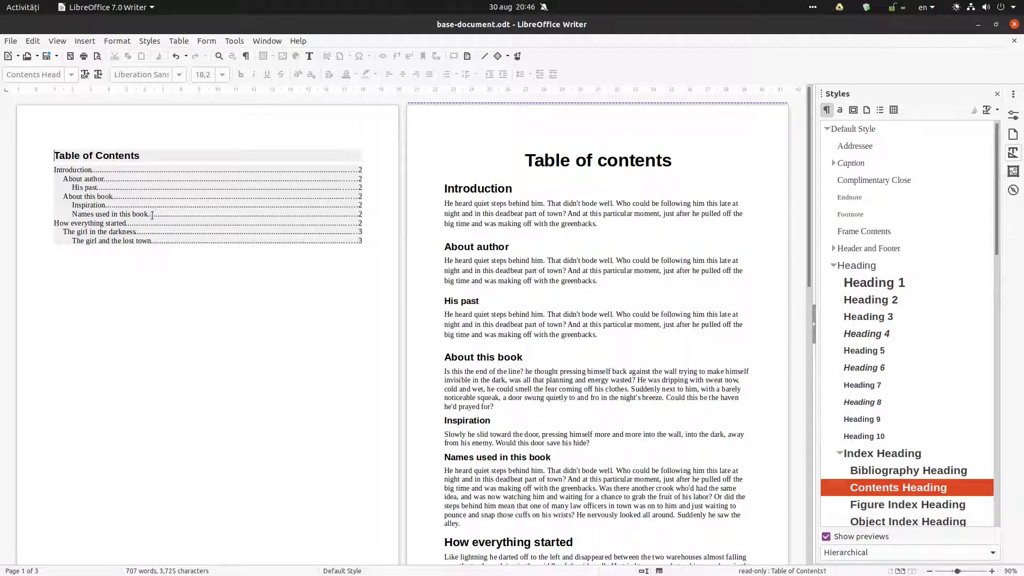
Enable Additional styles for the table of contents and review the style-to-level assignments
right_click(262, 209)
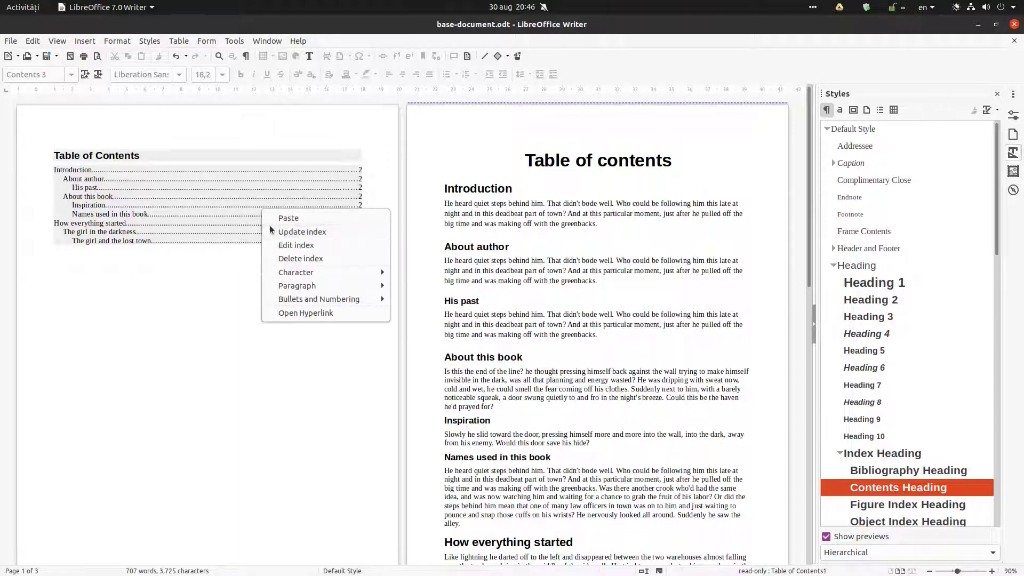
click(295, 245)
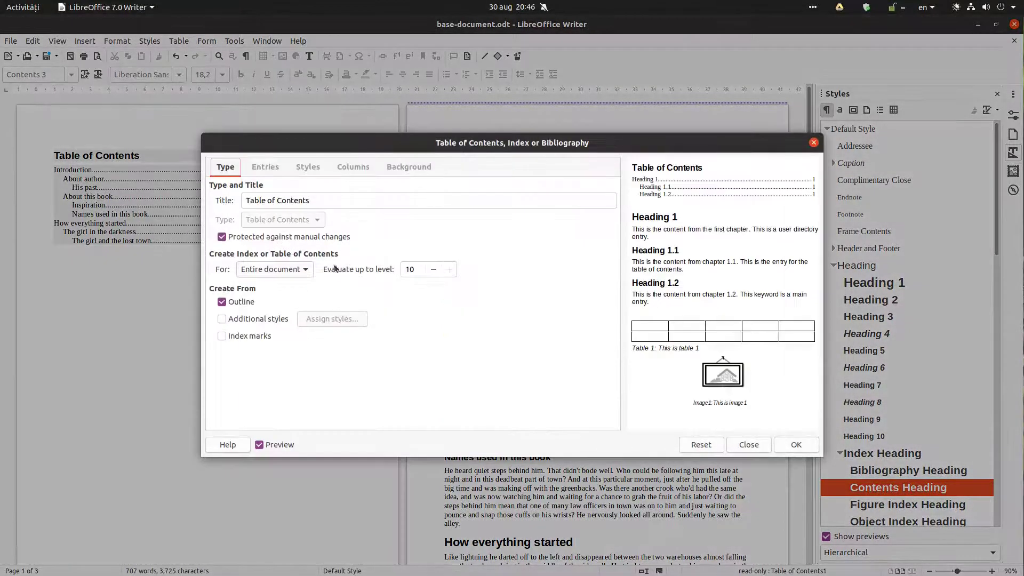
click(246, 318)
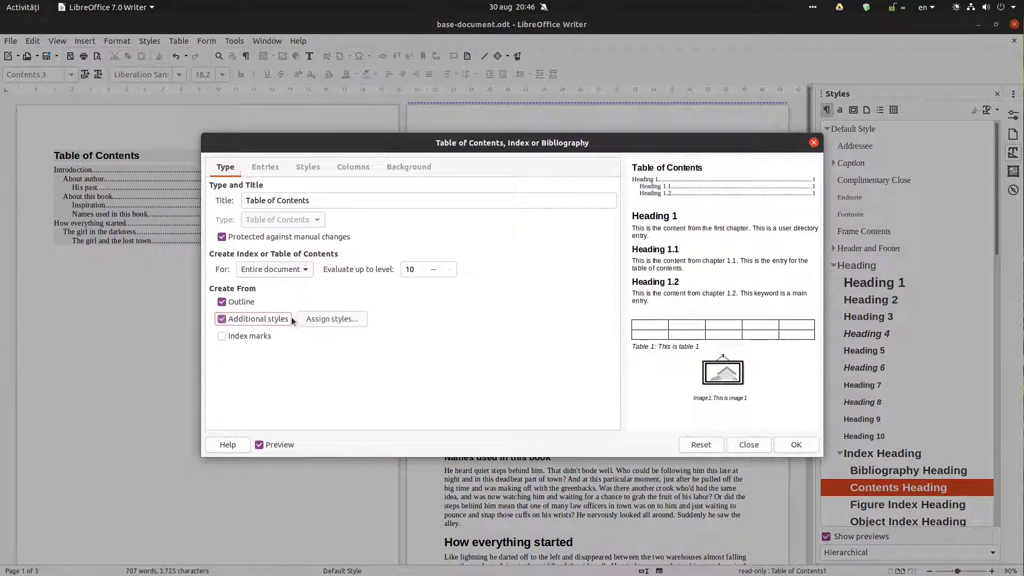
click(322, 318)
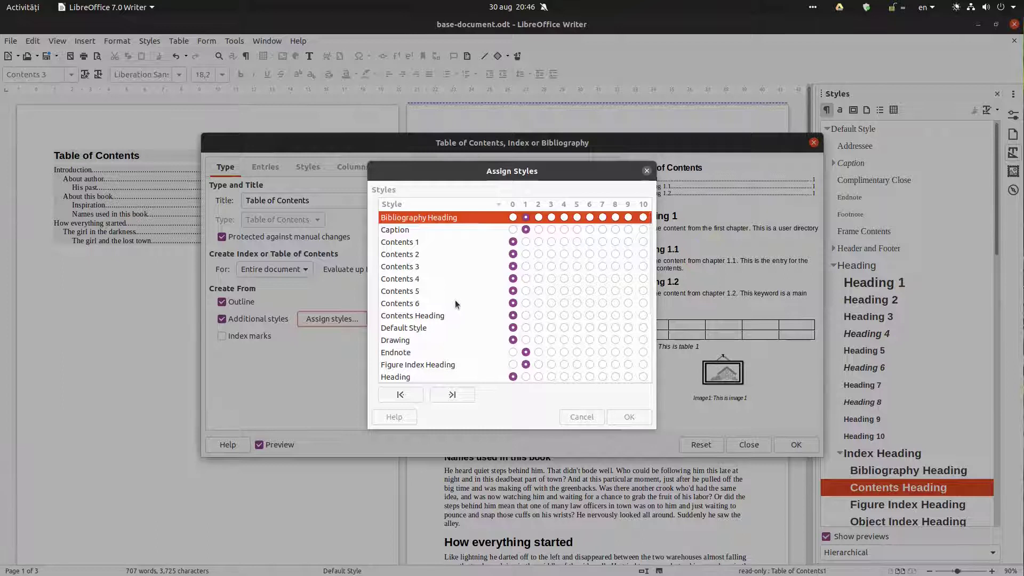
scroll(446, 313, down, 2)
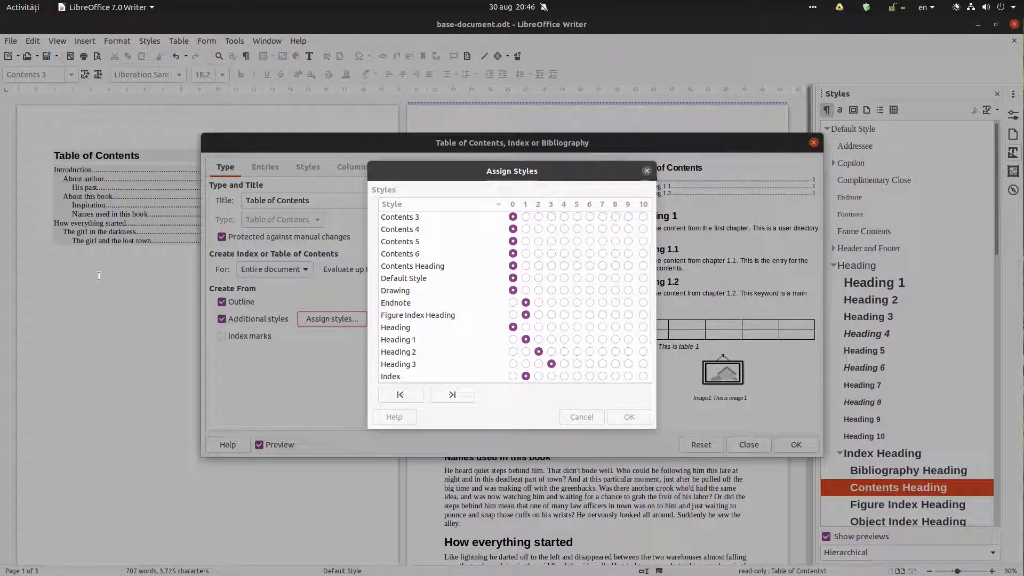
scroll(465, 301, down, 1)
scroll(463, 310, down, 1)
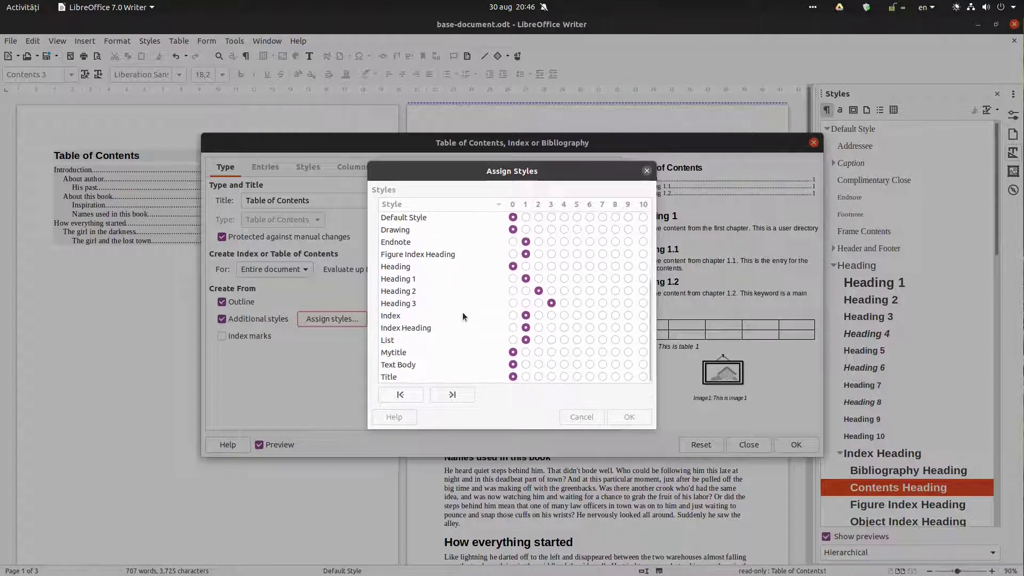
scroll(457, 328, up, 1)
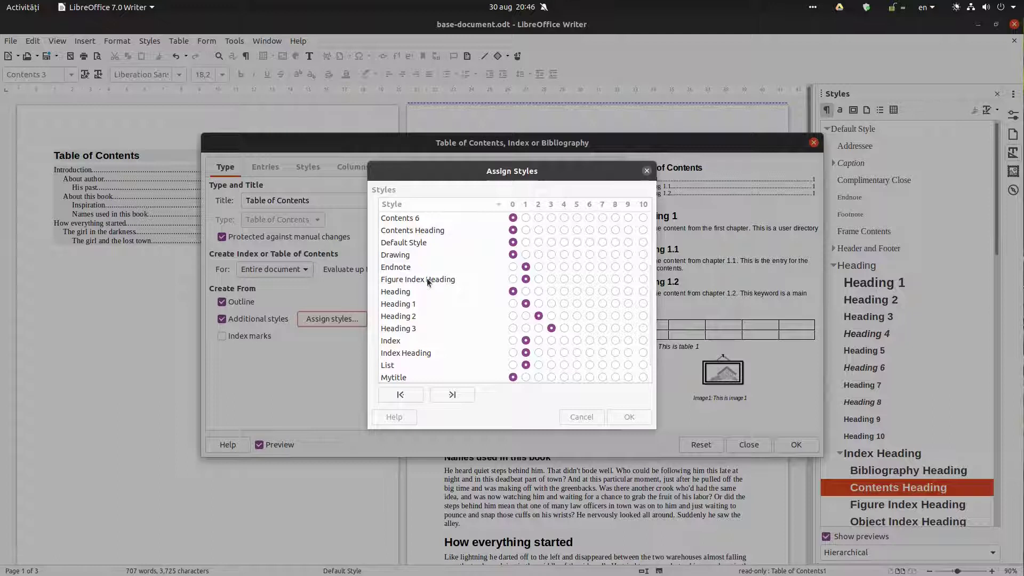
Unassign Endnote, Figure Index Heading, Heading 1–3, Index, Index Heading, List, Bibliography Heading and Caption
click(513, 266)
click(512, 279)
click(513, 303)
click(513, 315)
click(512, 328)
click(513, 340)
click(512, 352)
click(512, 364)
scroll(512, 267, up, 3)
click(513, 217)
click(513, 230)
Assign Figure Index Heading to contents level 1 and apply the updated table of contents
scroll(511, 314, down, 3)
scroll(511, 314, up, 3)
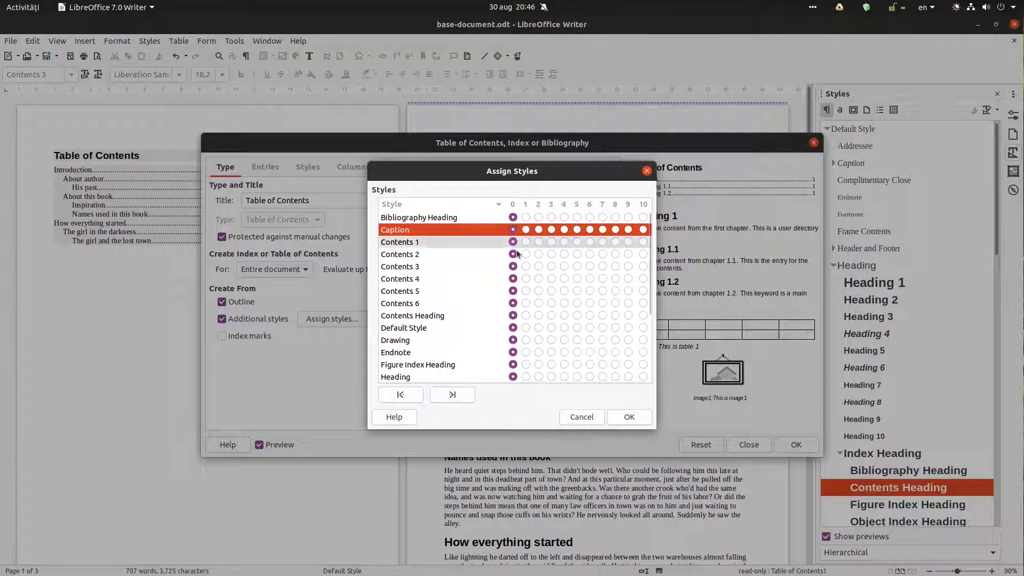
scroll(528, 277, down, 1)
scroll(480, 315, down, 2)
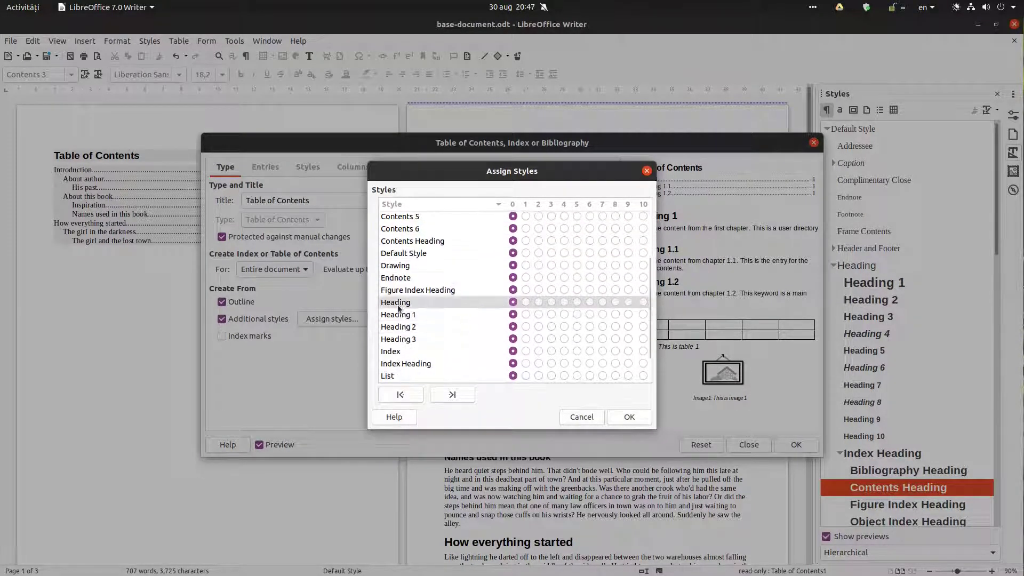
click(526, 290)
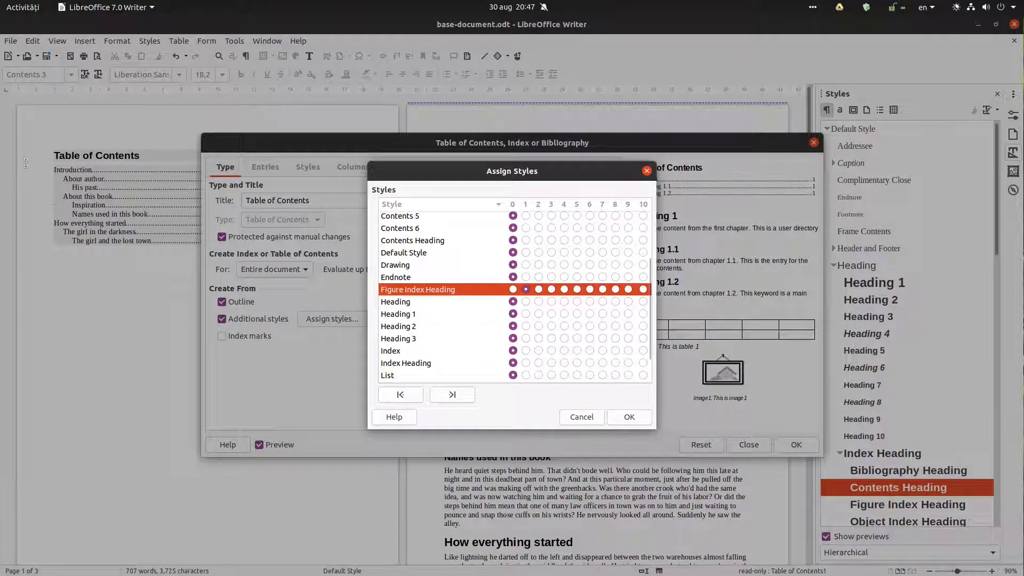
click(631, 420)
click(796, 444)
right_click(148, 229)
Add a new paragraph reading 'Index of photo' below Bibliography
click(161, 244)
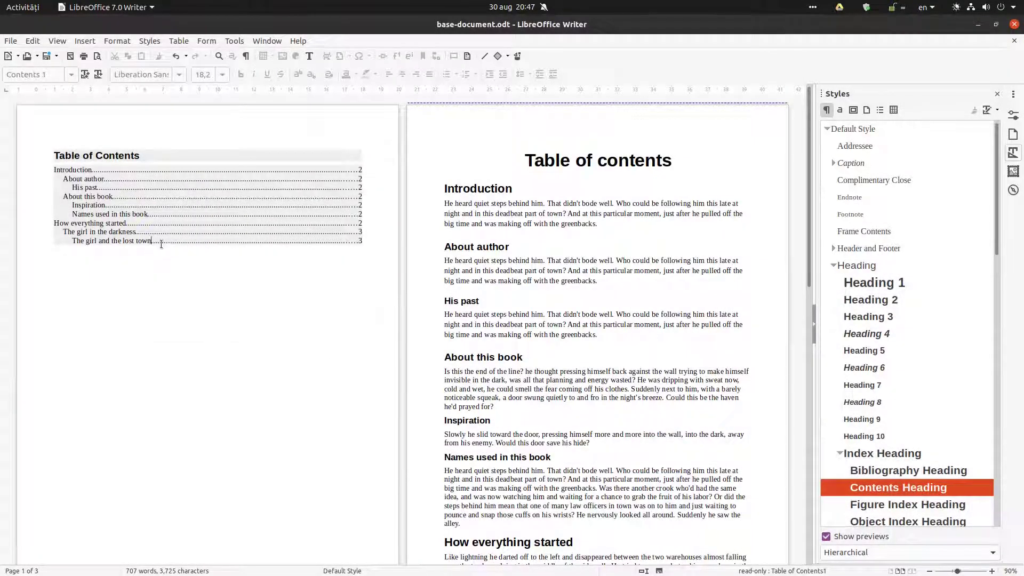
scroll(131, 244, down, 10)
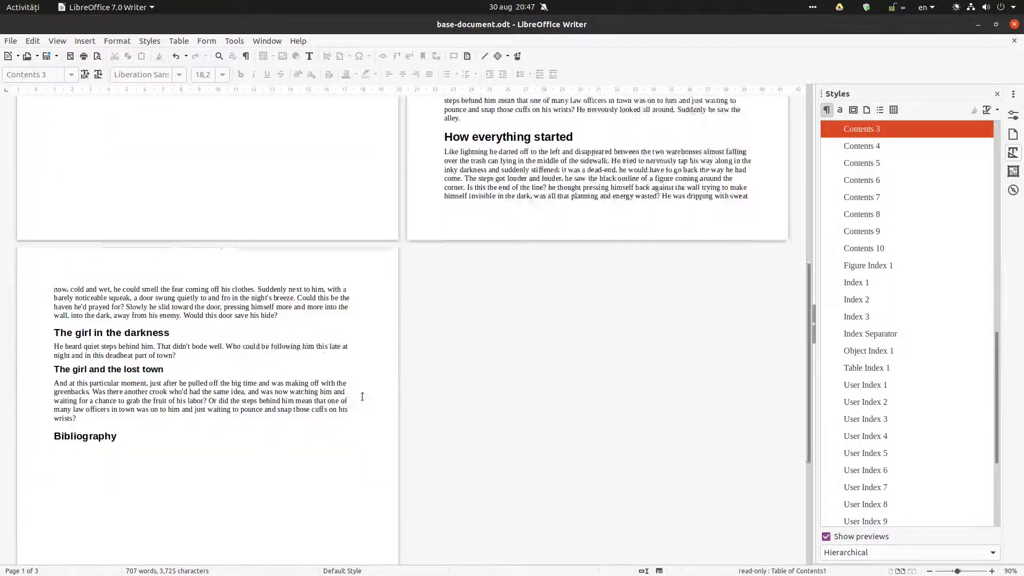
key(Return)
text(Index )
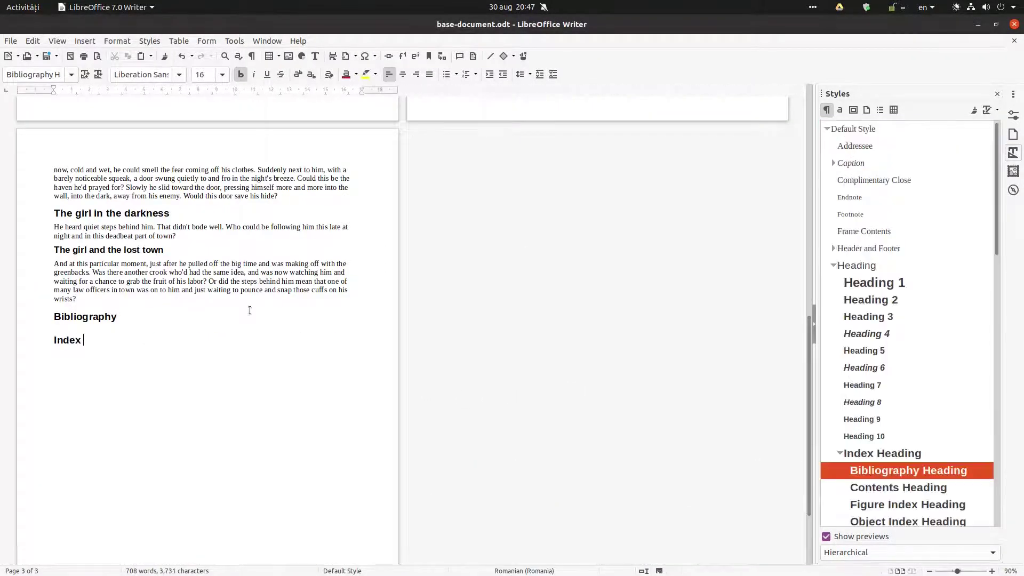
text(of photo)
Style 'Index of photo' as Figure Index Heading and compare it with the Bibliography heading
scroll(911, 403, down, 5)
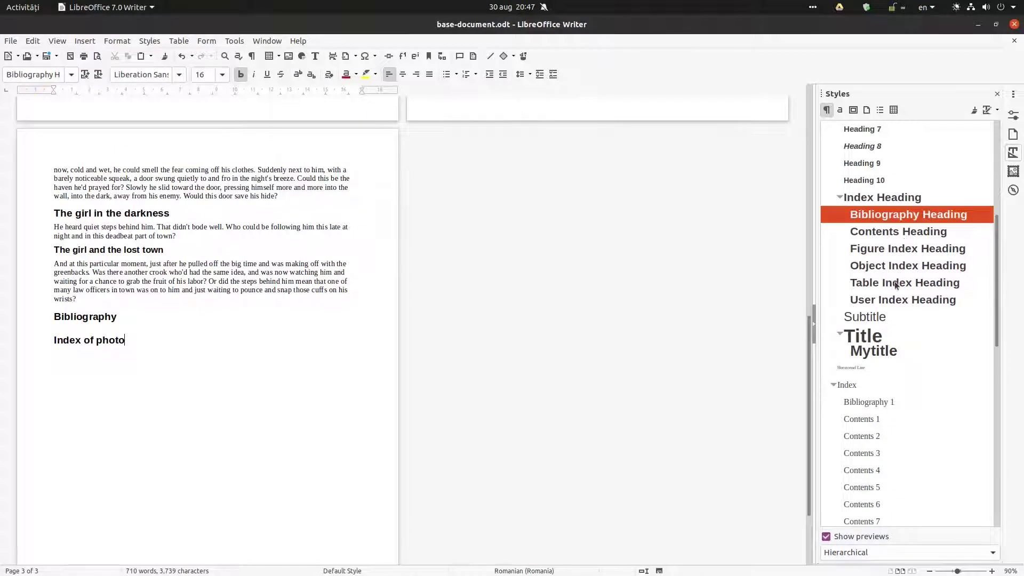
double_click(900, 249)
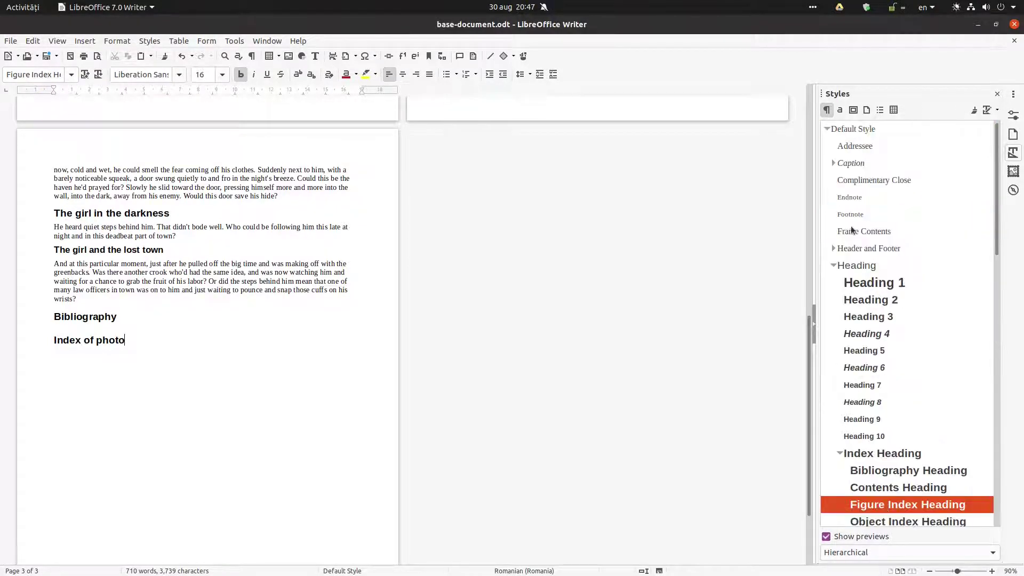
drag(142, 335, 8, 336)
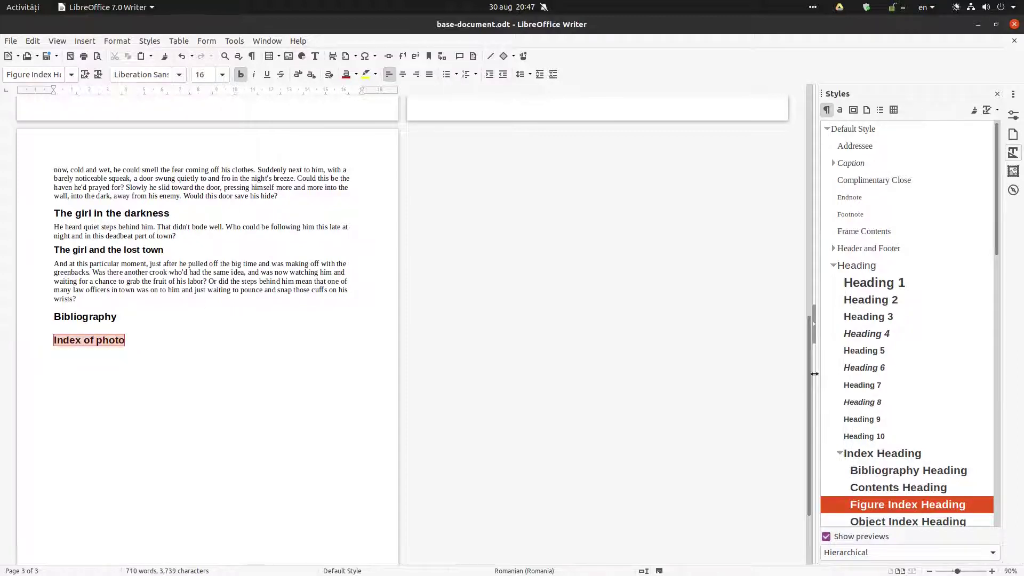
double_click(85, 315)
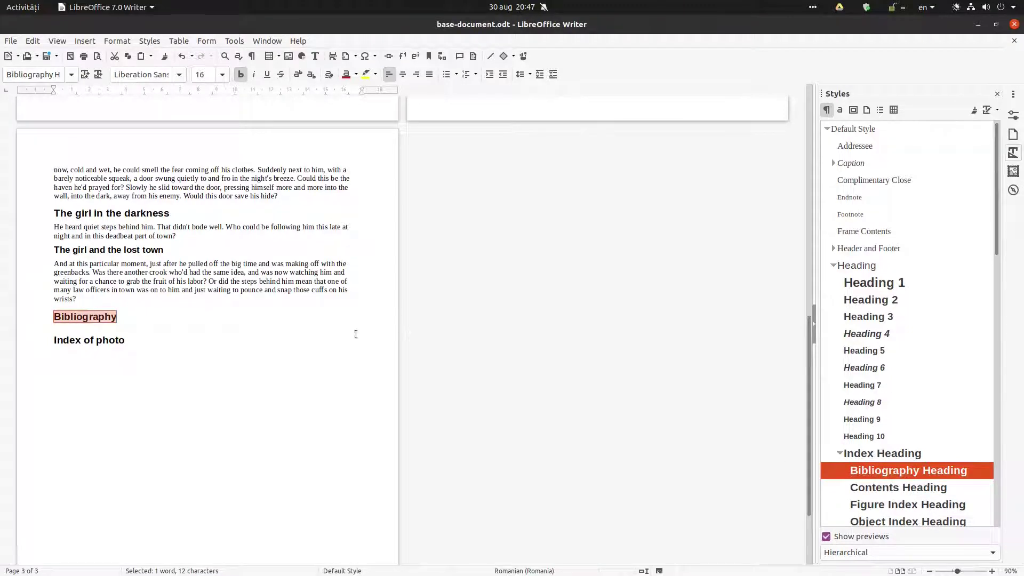
click(80, 340)
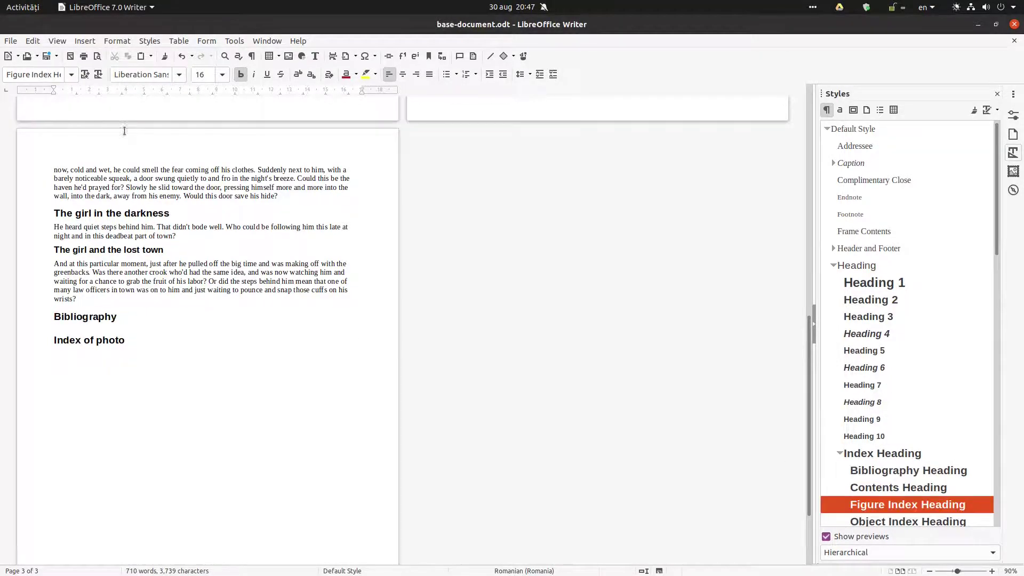
scroll(200, 185, up, 10)
right_click(144, 206)
Refresh the table of contents, then move Figure Index Heading to contents level 2
click(160, 229)
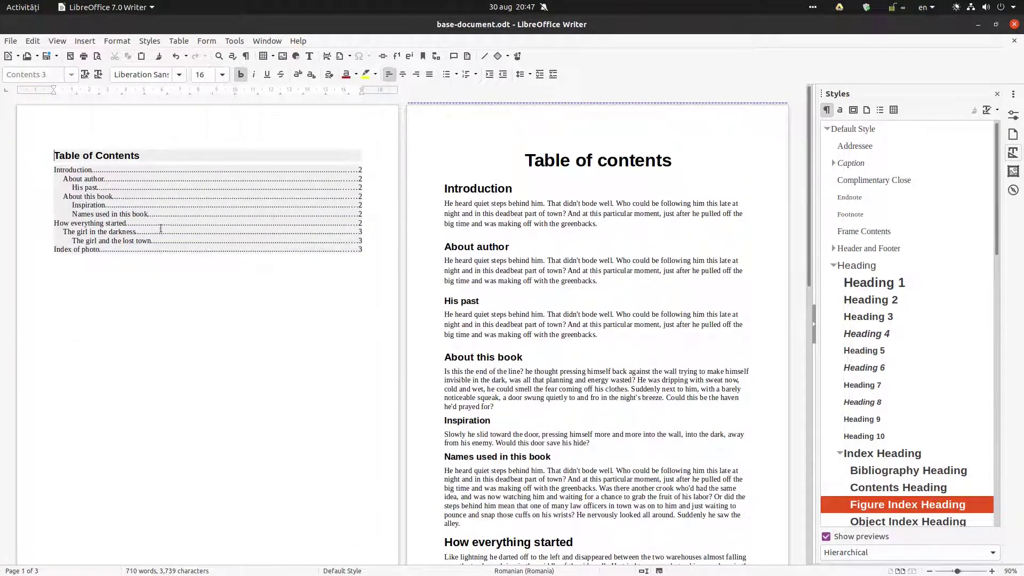
right_click(133, 223)
click(177, 259)
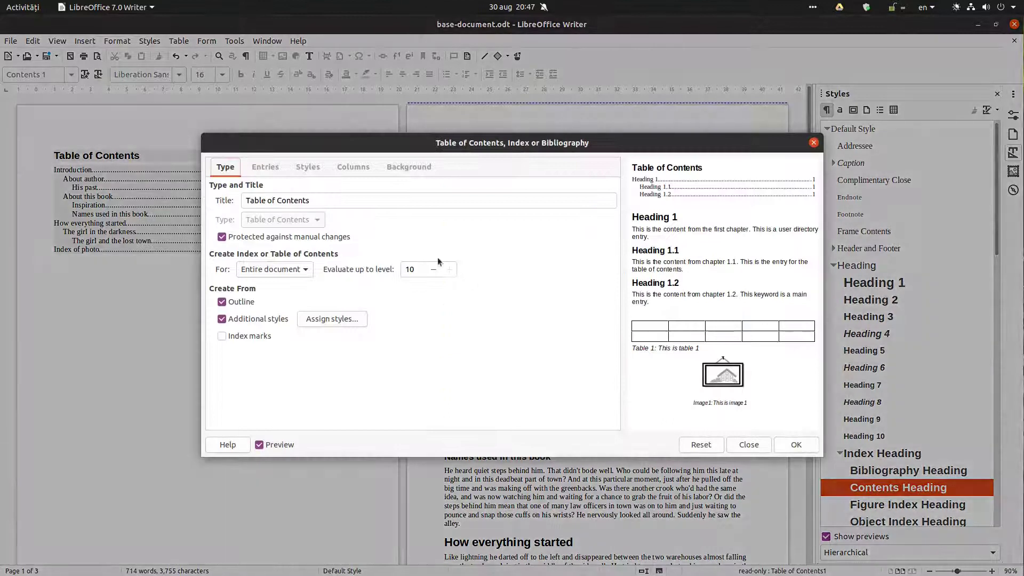
click(326, 320)
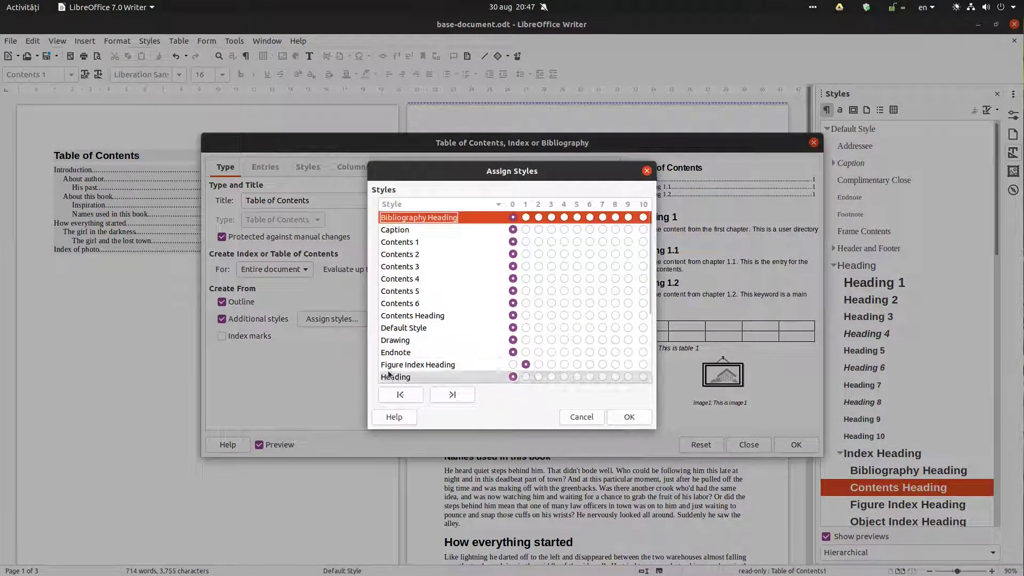
click(538, 365)
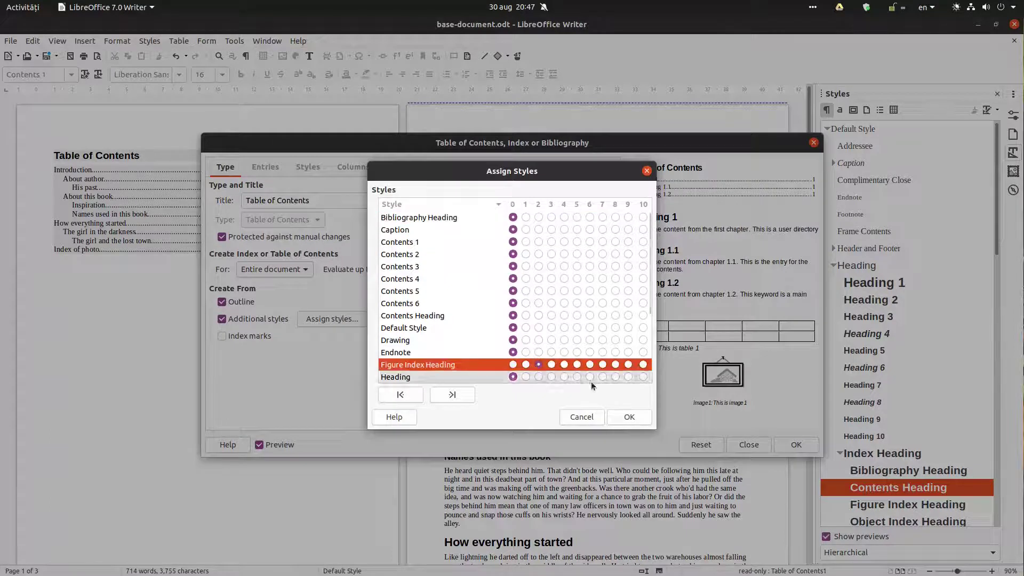
click(635, 417)
click(792, 443)
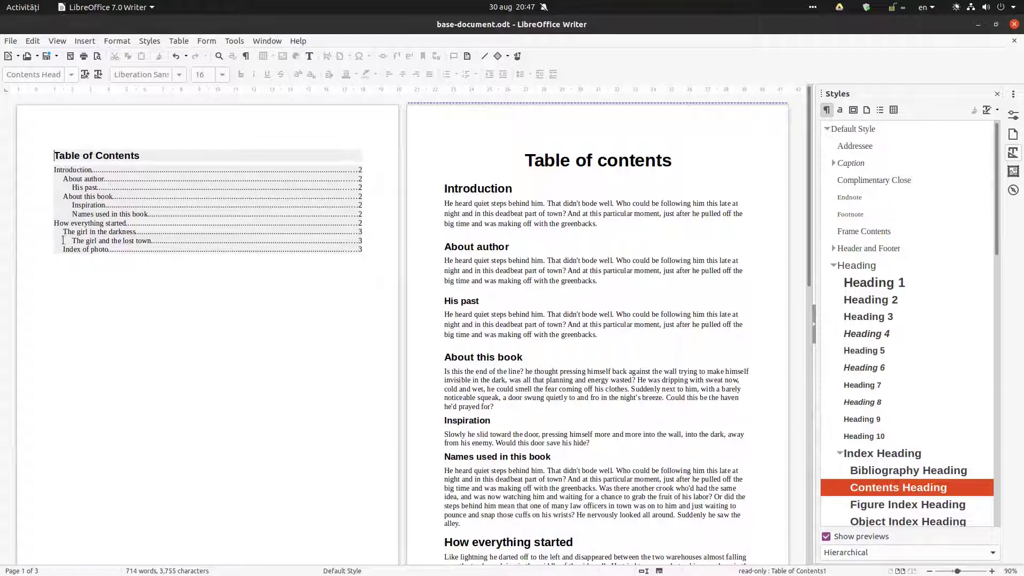
Assign Figure Index Heading and Bibliography Heading to contents level 1 and rebuild the table
right_click(102, 230)
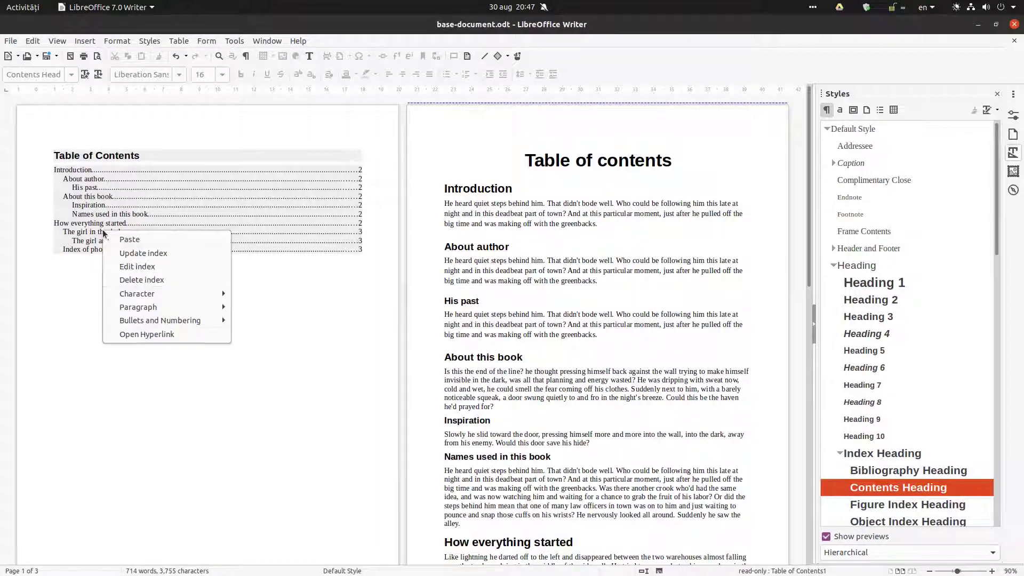
click(120, 265)
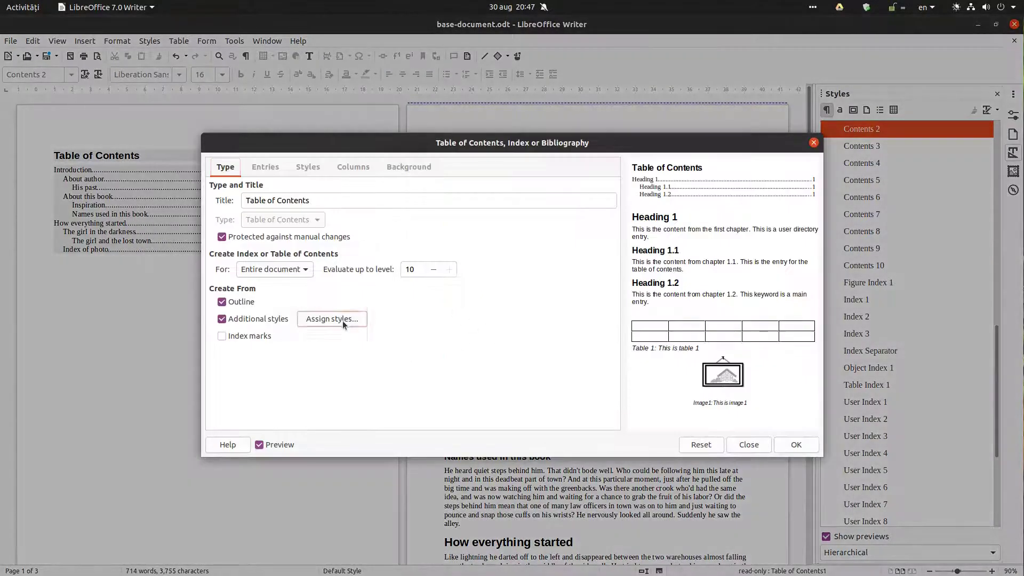
click(343, 321)
click(525, 365)
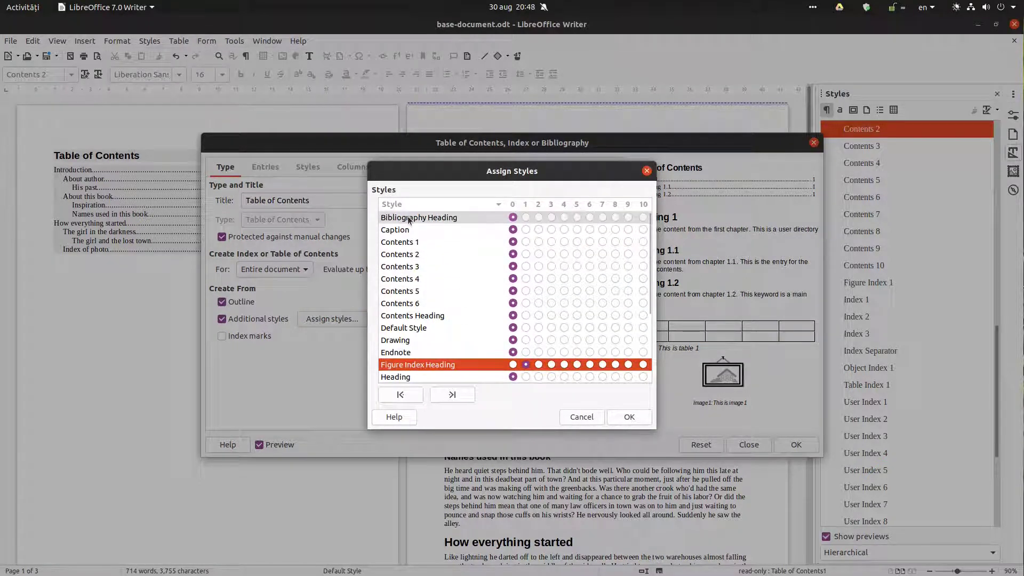
click(526, 218)
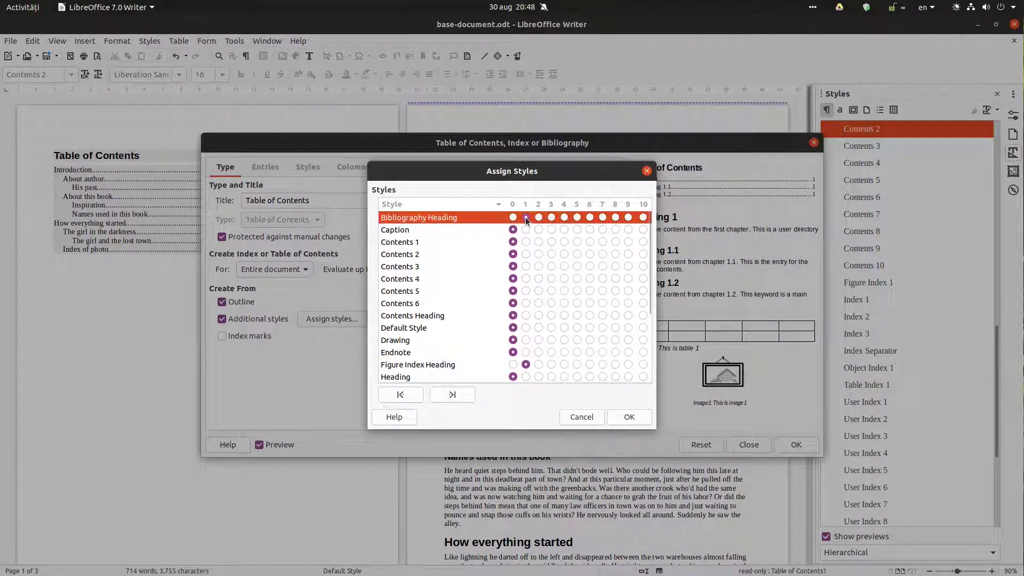
click(627, 417)
click(783, 444)
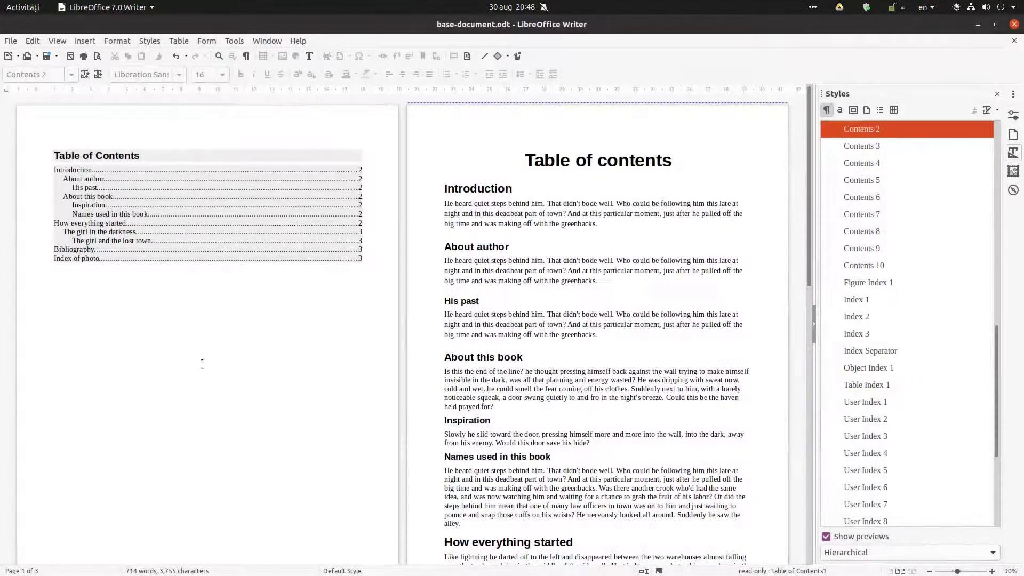
scroll(115, 338, down, 15)
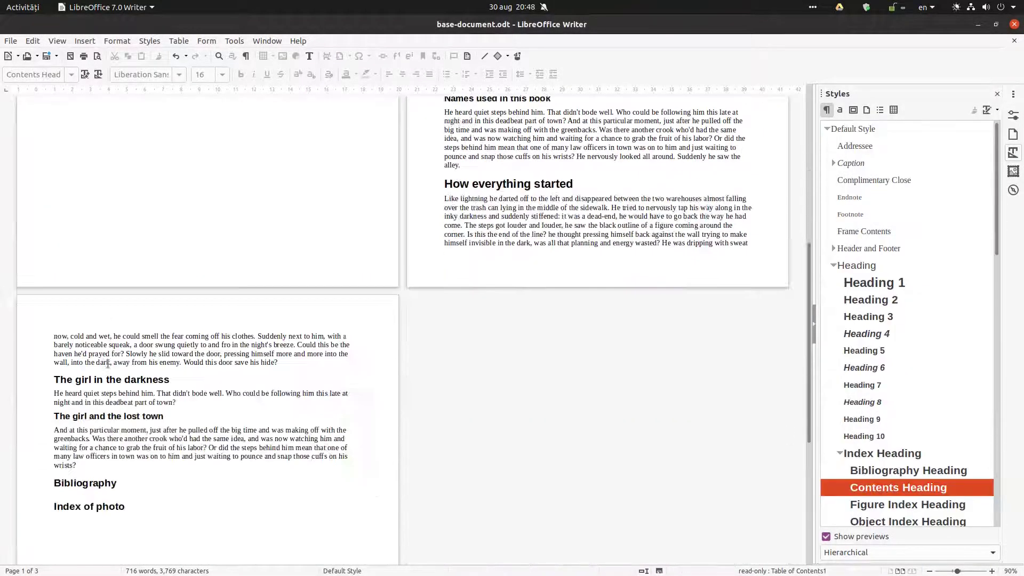
scroll(149, 299, up, 15)
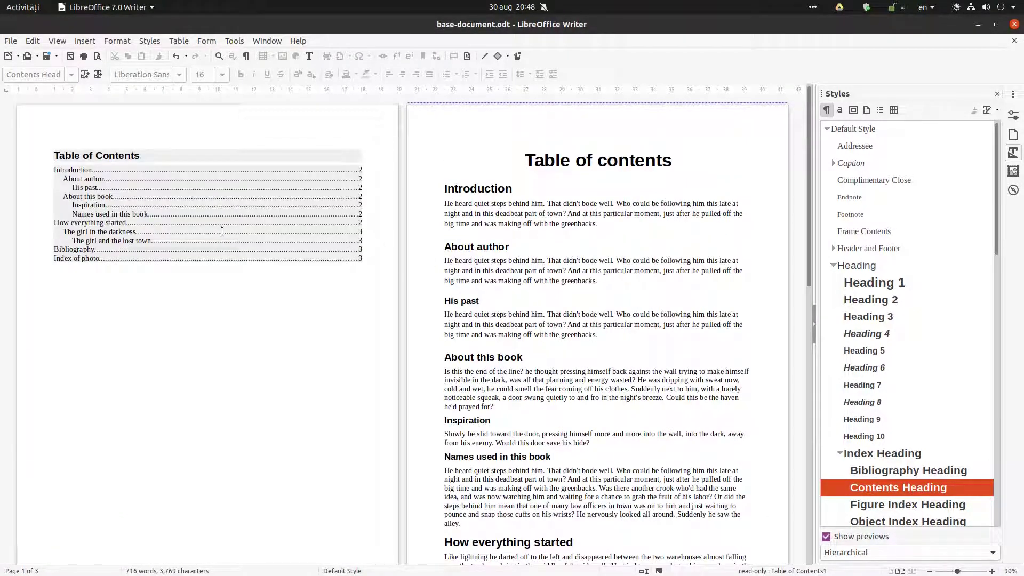
right_click(185, 220)
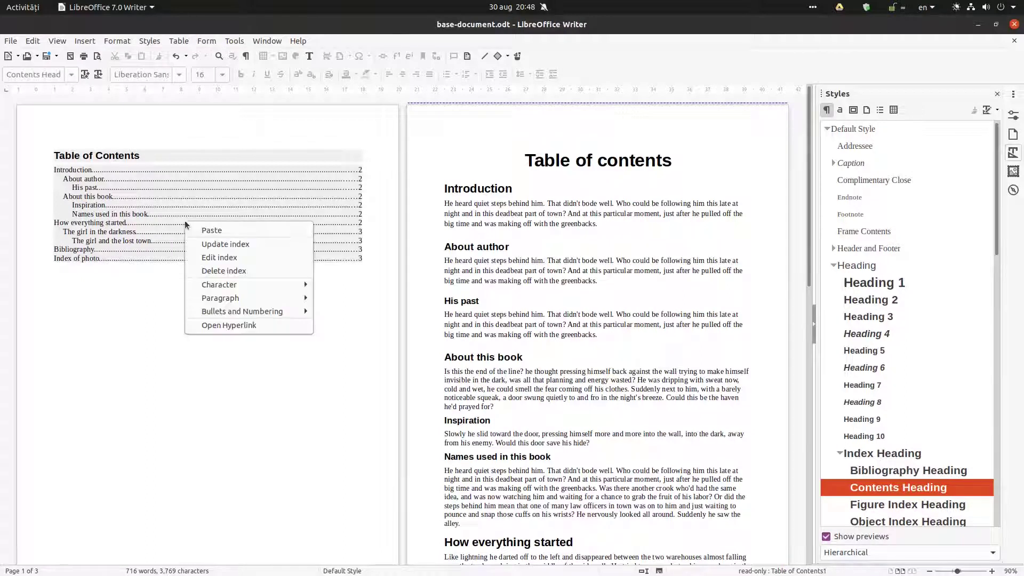
click(201, 257)
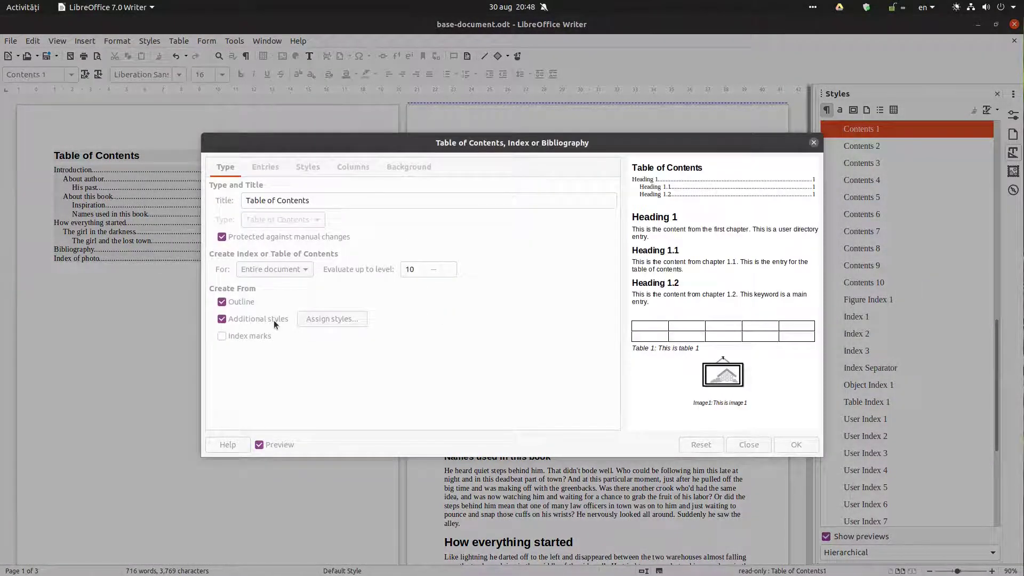
click(306, 320)
scroll(421, 282, down, 5)
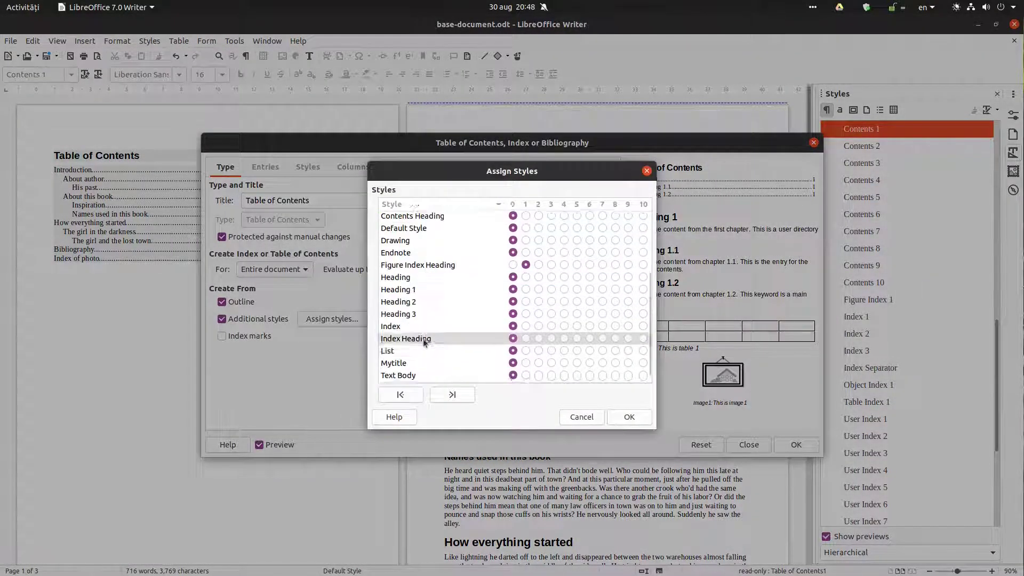
click(581, 416)
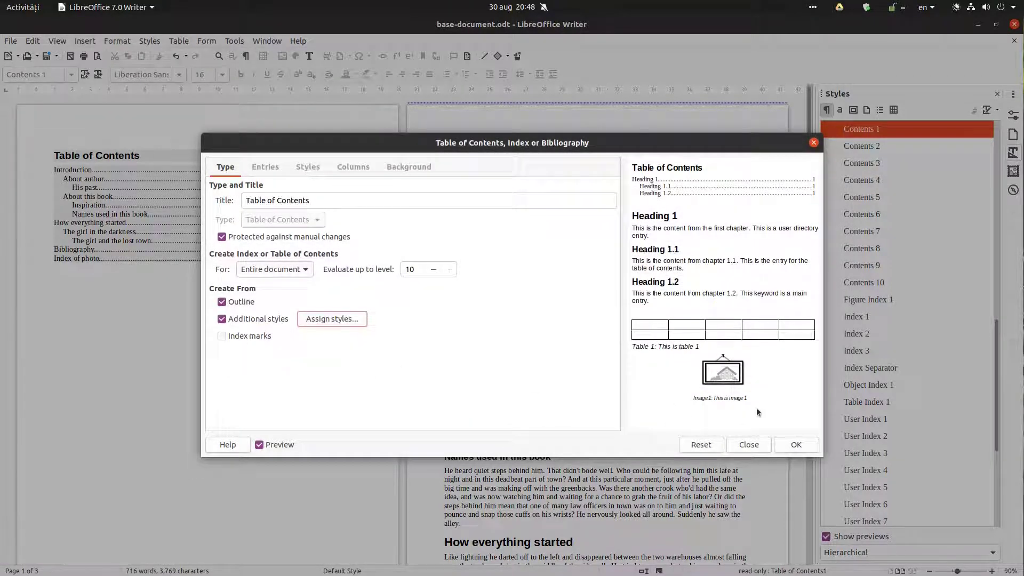
click(787, 446)
scroll(541, 354, down, 10)
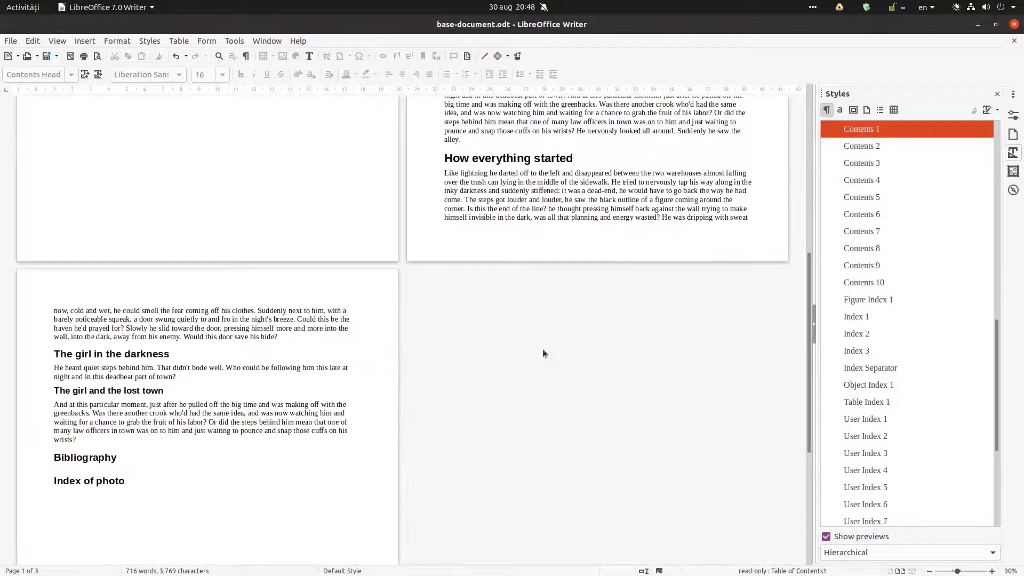
scroll(541, 354, down, 5)
scroll(197, 334, up, 3)
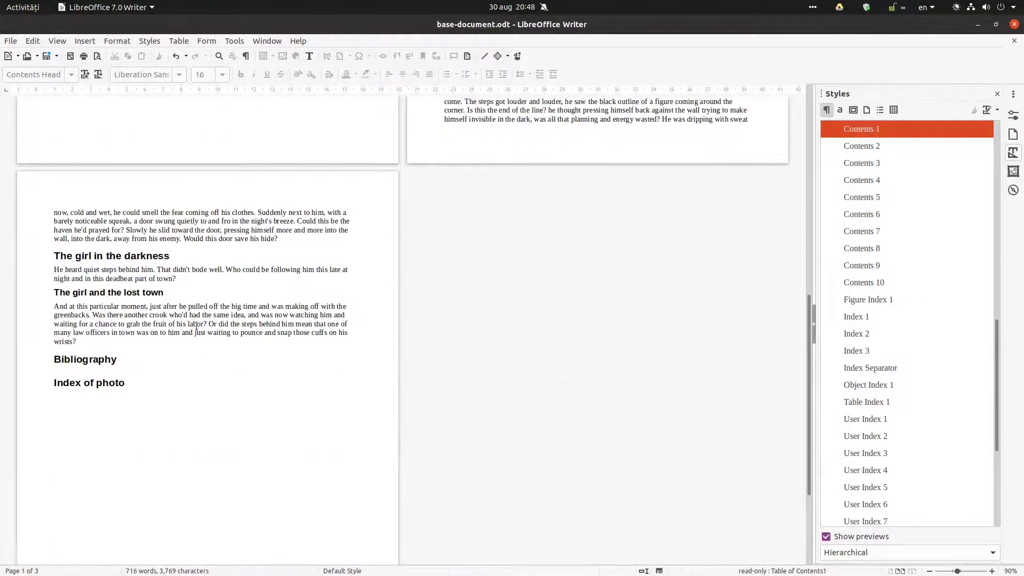
Insert an index entry mark 'Something' at the end of the page 3 text
click(134, 346)
click(93, 41)
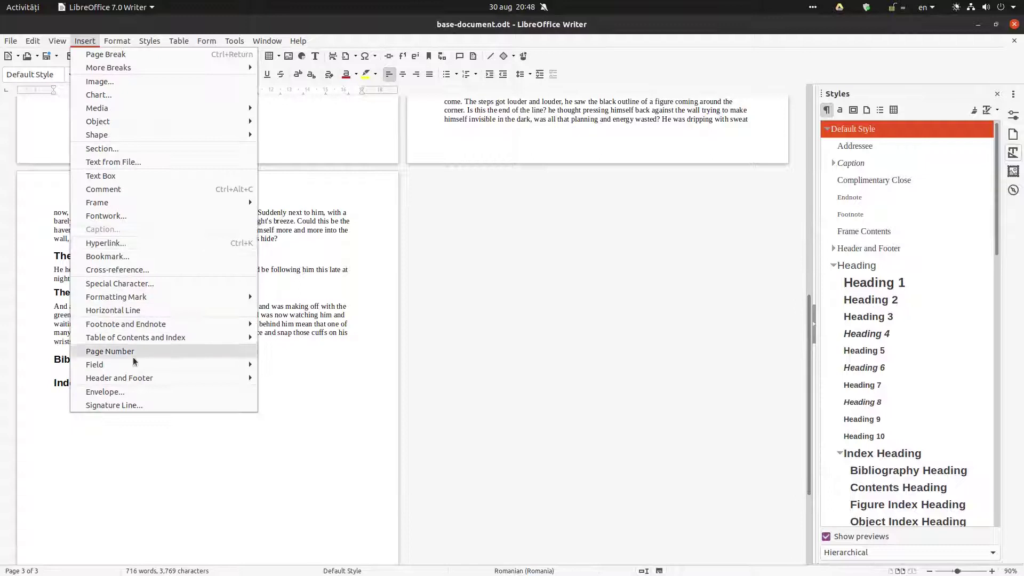
mouse_move(163, 343)
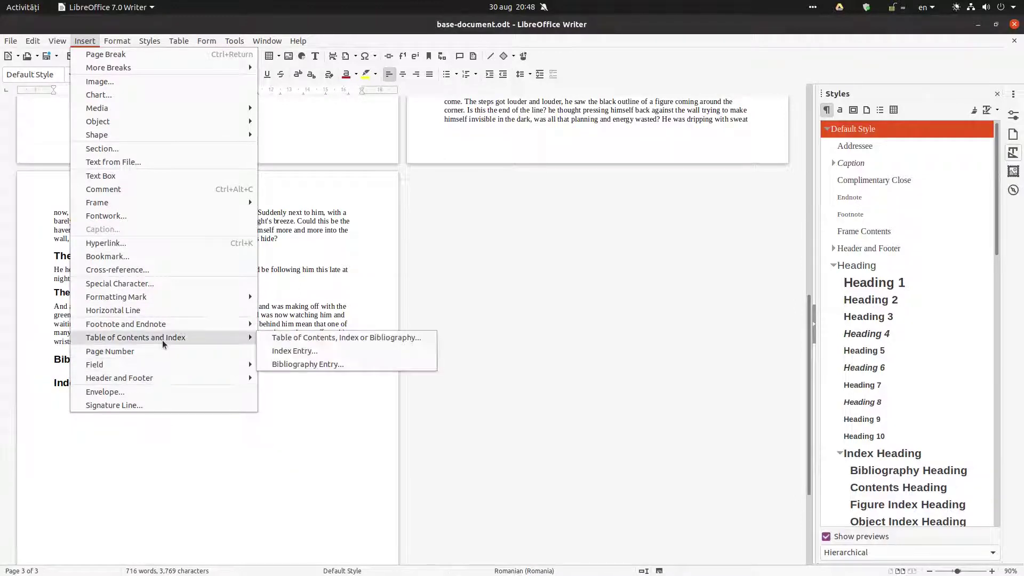
click(277, 351)
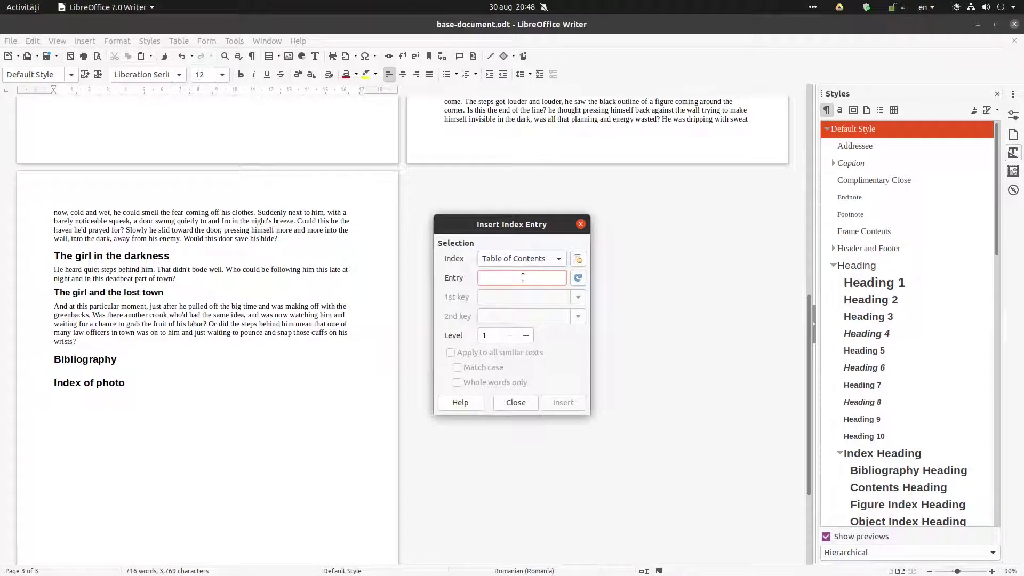
text(something)
double_click(487, 279)
key(Home)
key(Delete)
text(S)
click(559, 402)
click(528, 404)
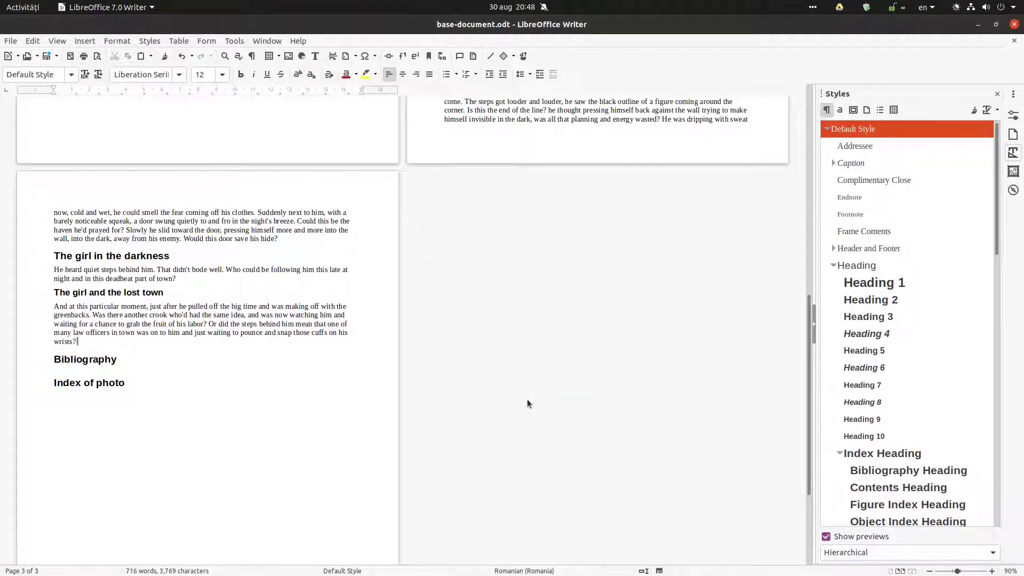
click(178, 358)
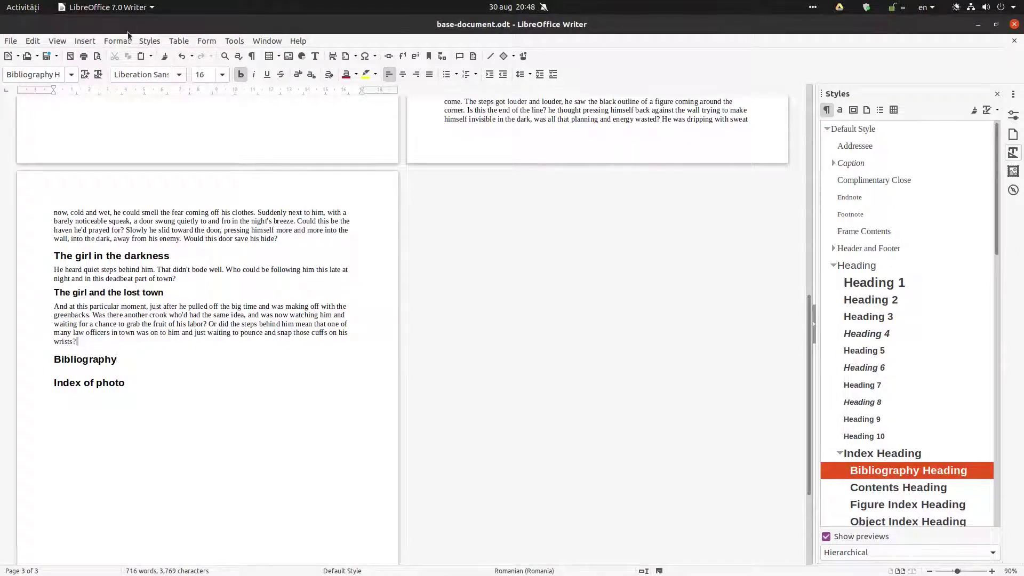
Tick Index marks so the table of contents also lists the Something entry
scroll(184, 350, up, 15)
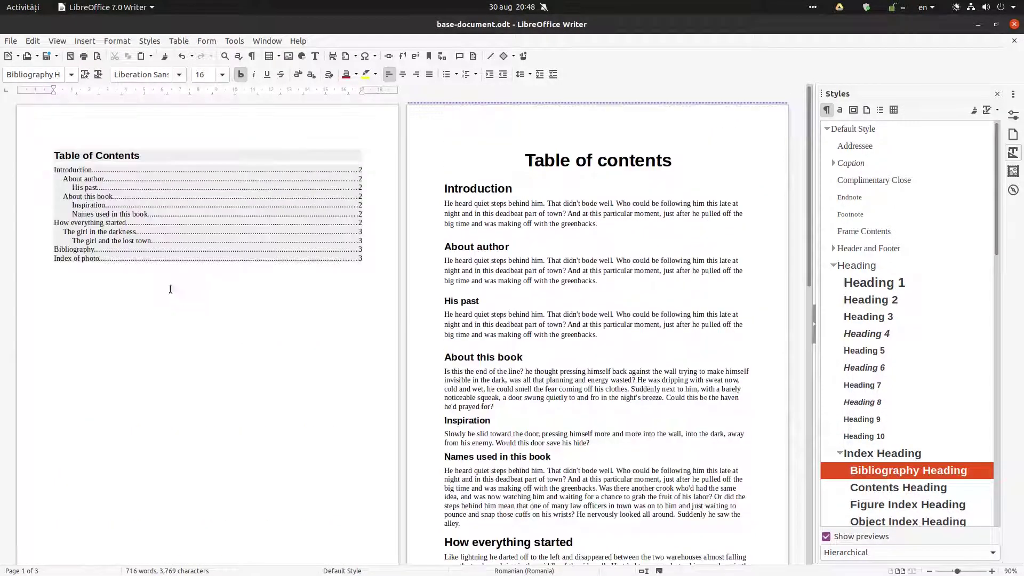
right_click(155, 205)
click(167, 238)
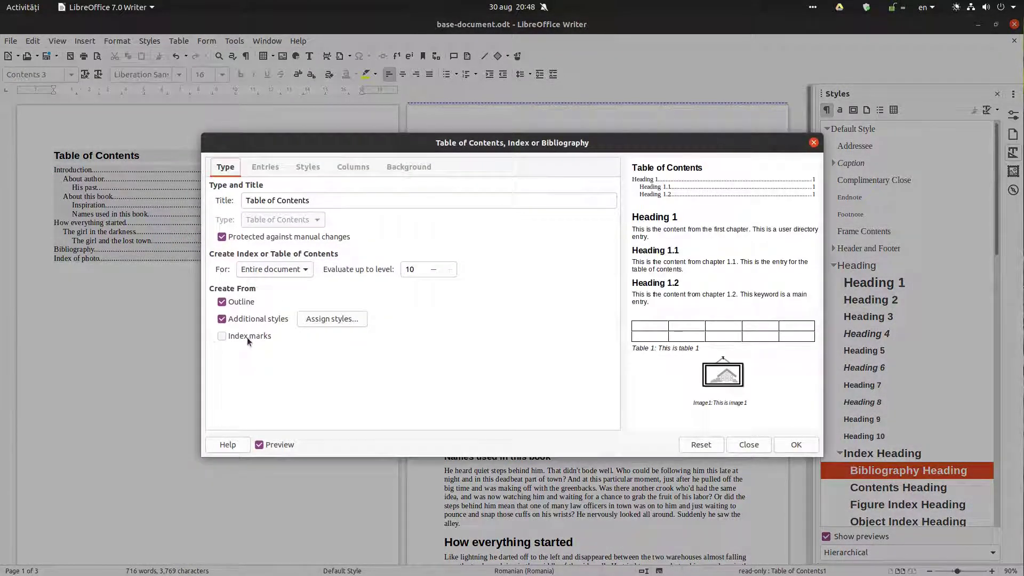
click(248, 337)
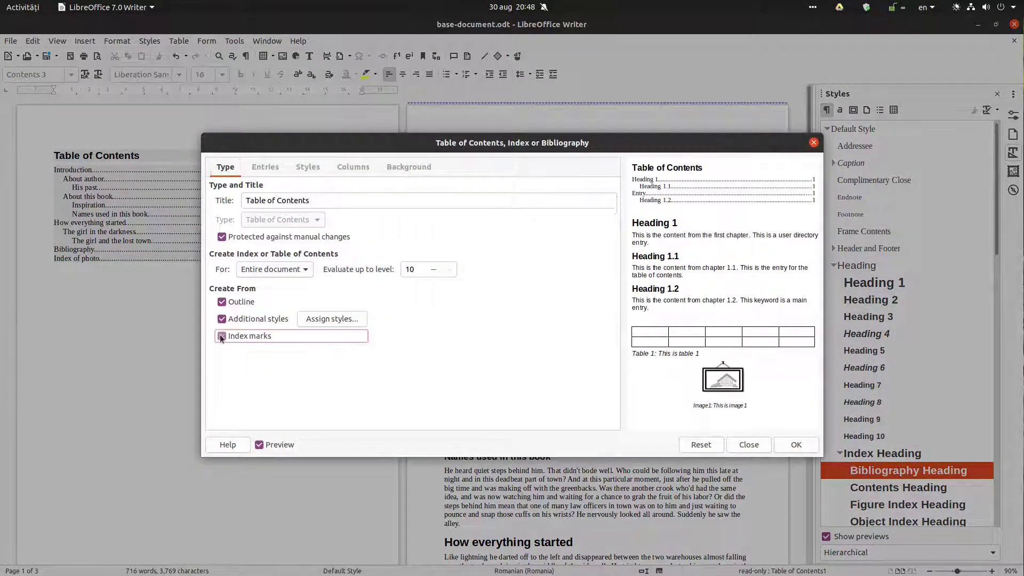
click(796, 444)
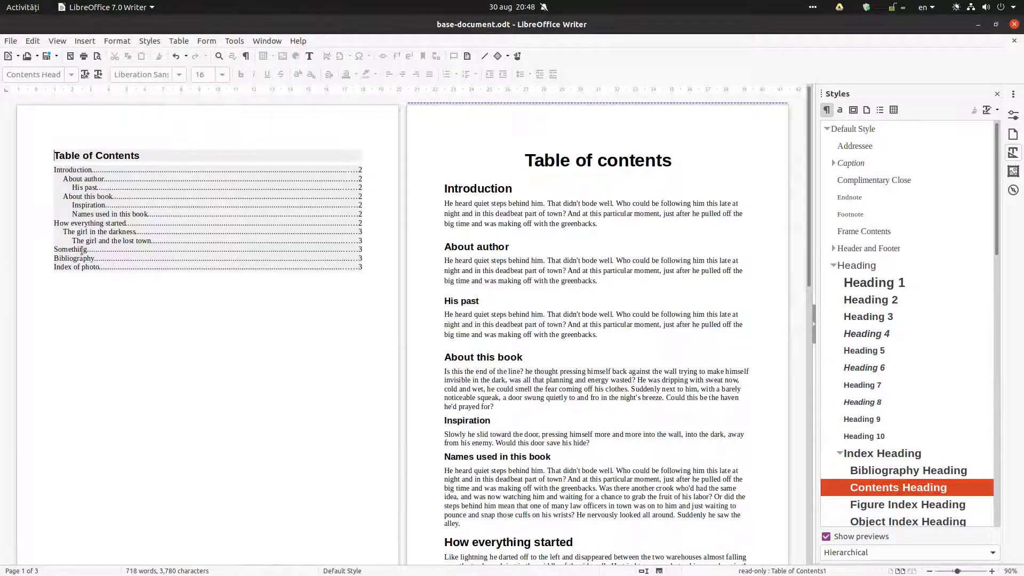
Add an empty paragraph after 'wrists?' on page 3
scroll(191, 274, down, 10)
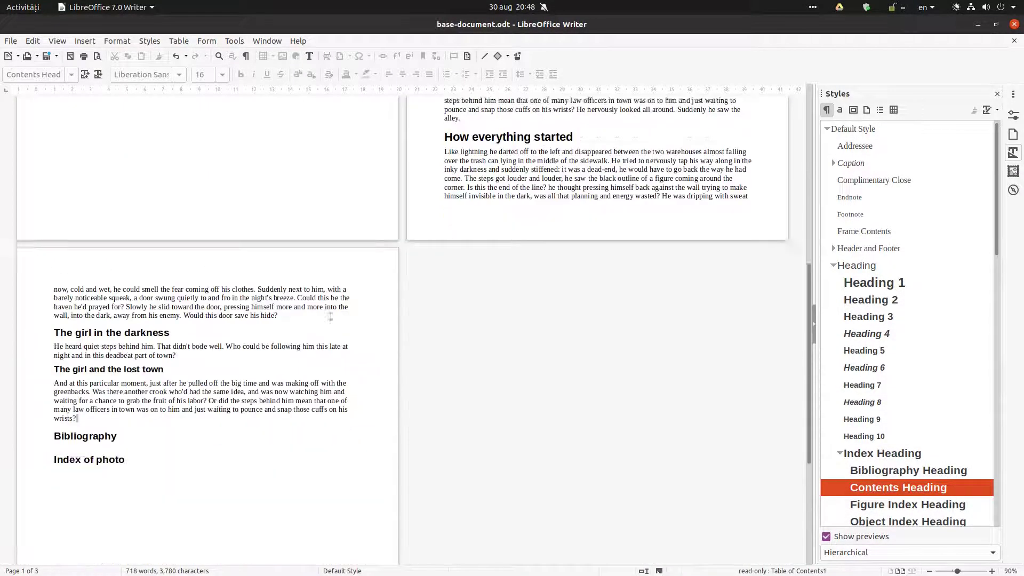
click(256, 375)
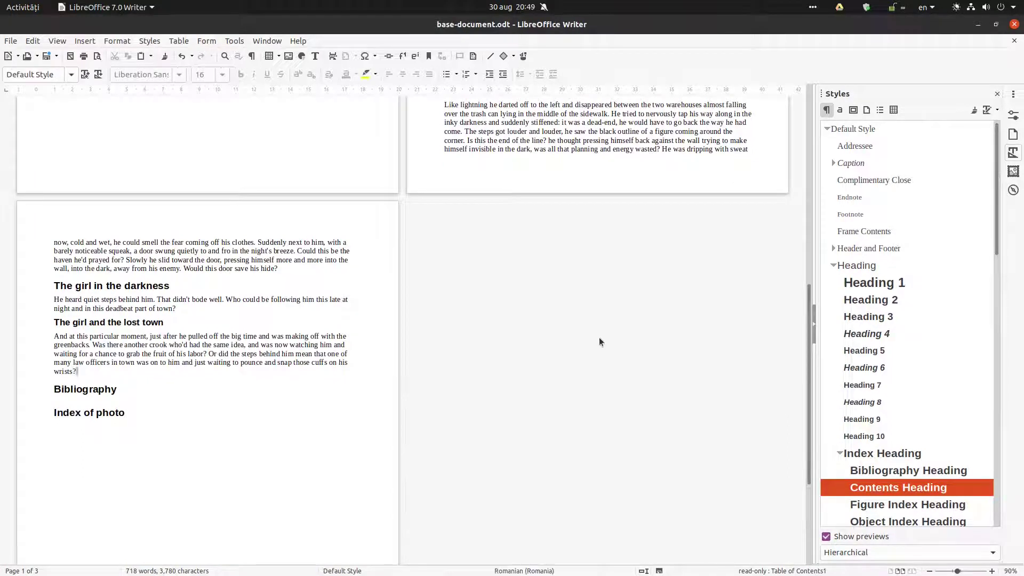
key(Return)
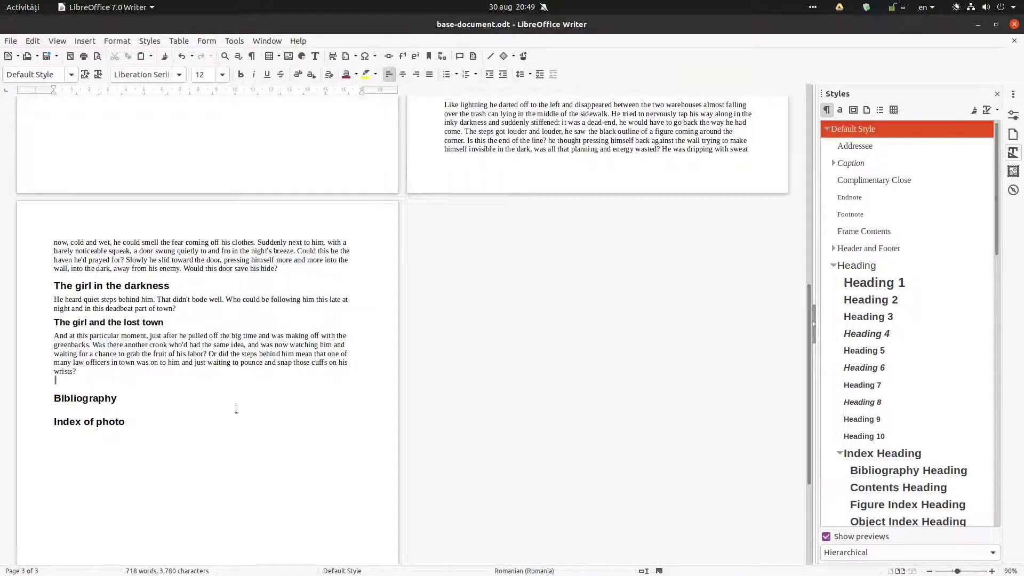
scroll(194, 400, up, 10)
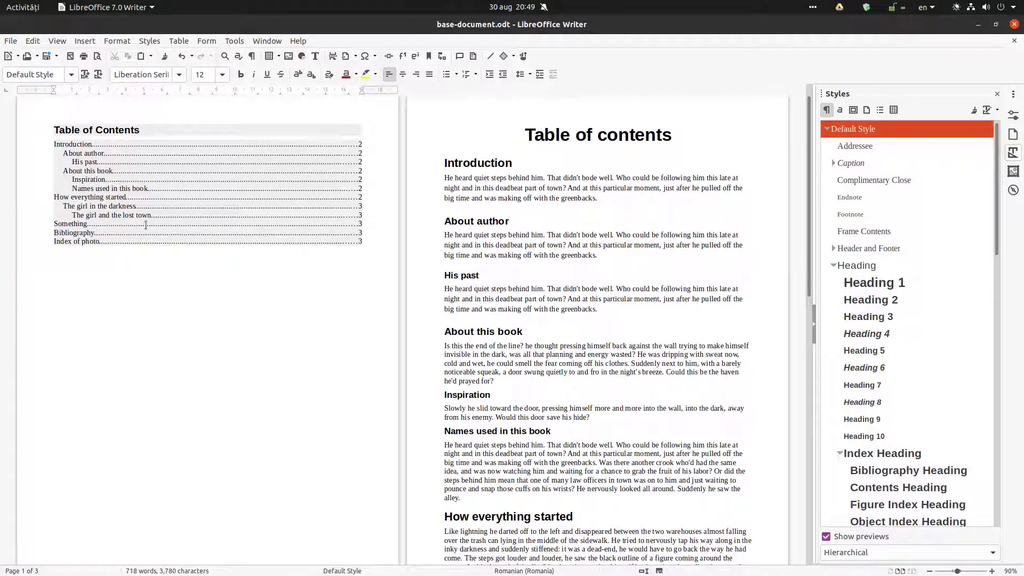
Untick Outline in the table of contents settings, then open Heading 1's style settings
right_click(148, 221)
click(184, 246)
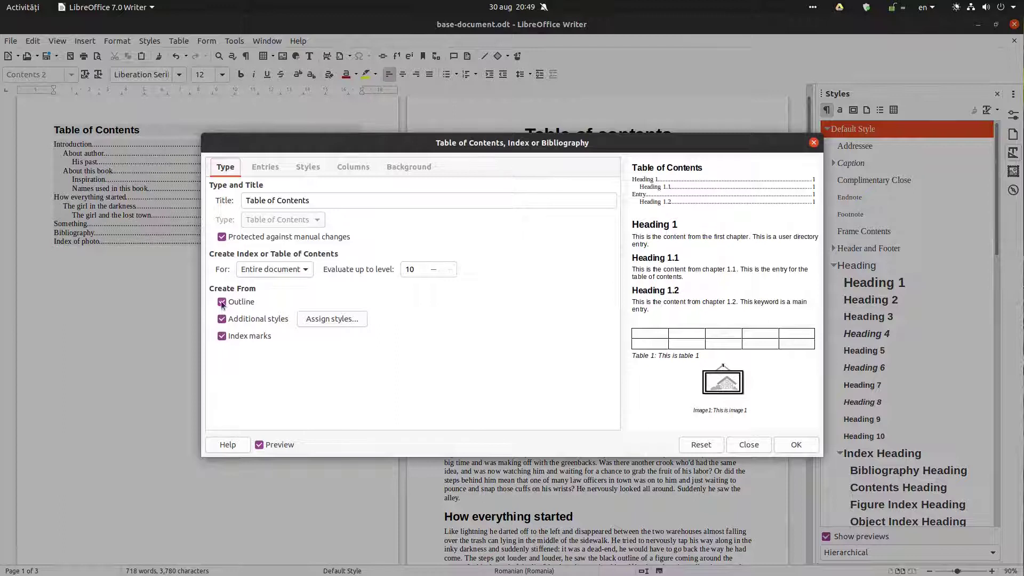
click(222, 303)
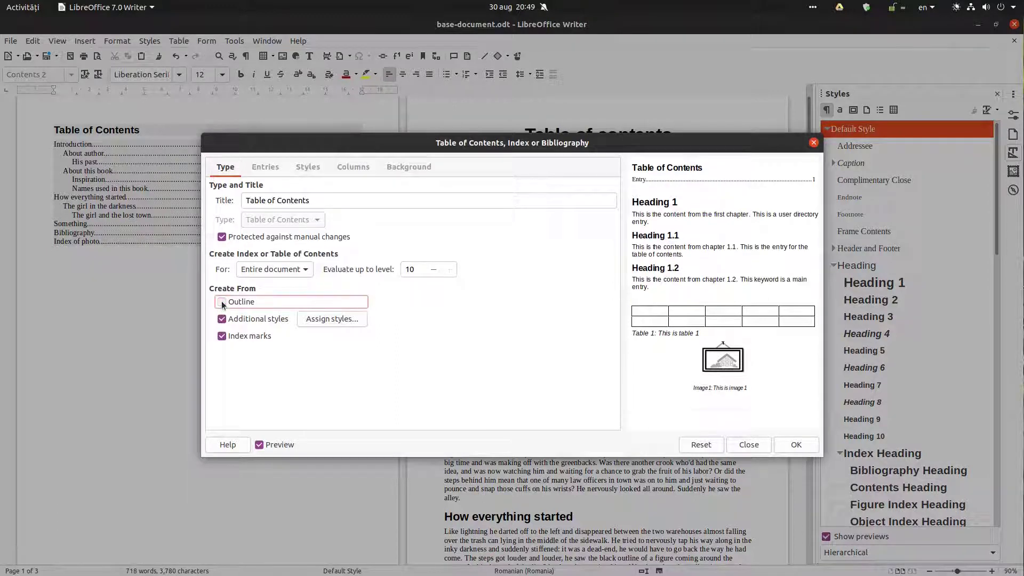
click(810, 442)
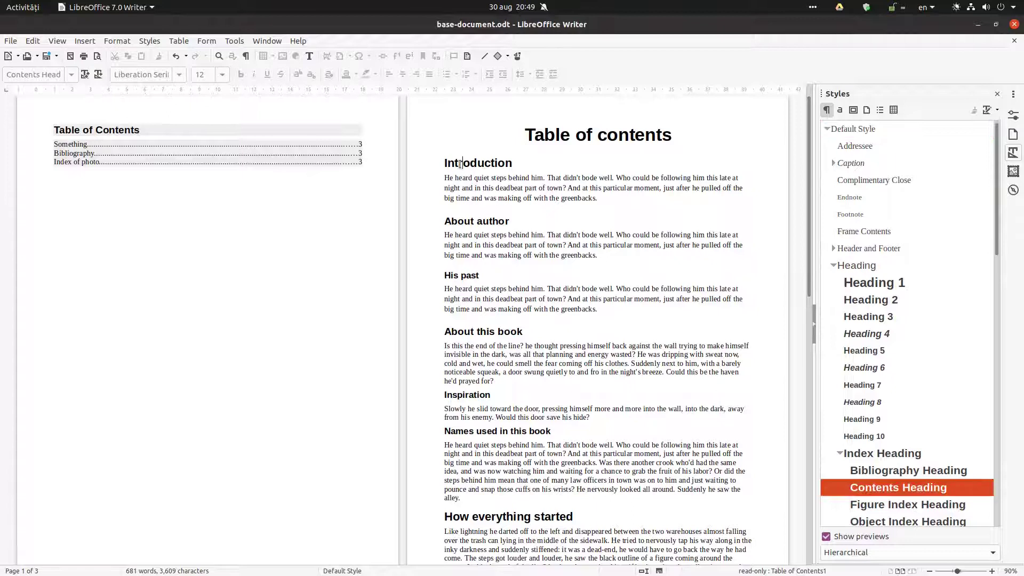
right_click(877, 287)
click(890, 304)
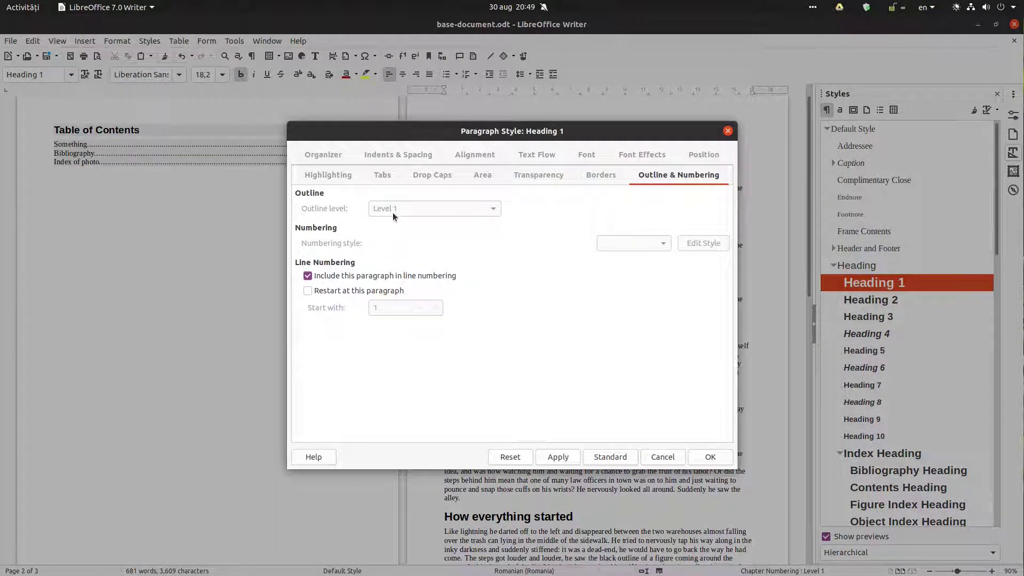
Assign Heading 1, 2 and 3 to contents levels 1, 2 and 3 and apply
click(691, 453)
right_click(274, 144)
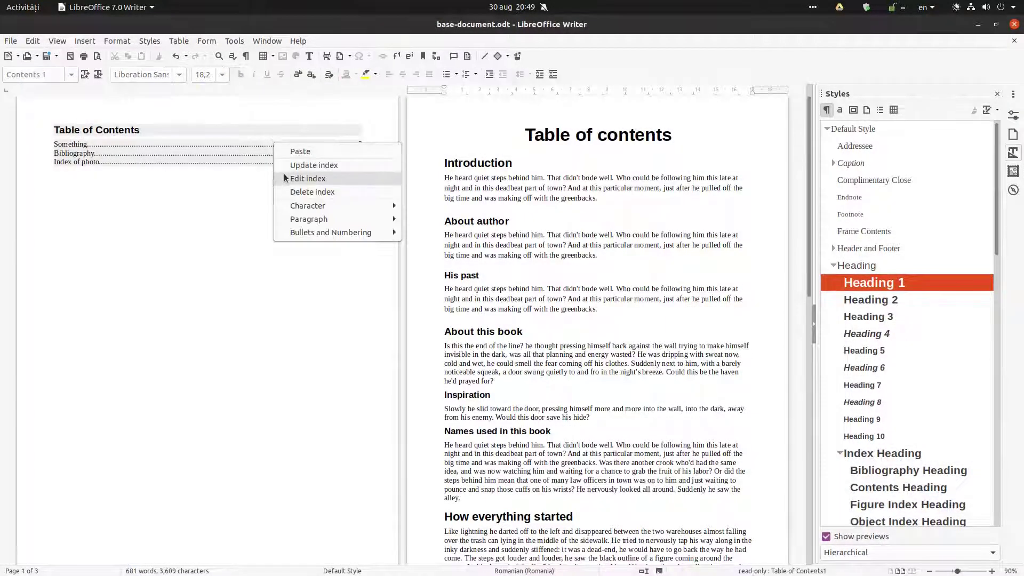
click(308, 178)
click(348, 319)
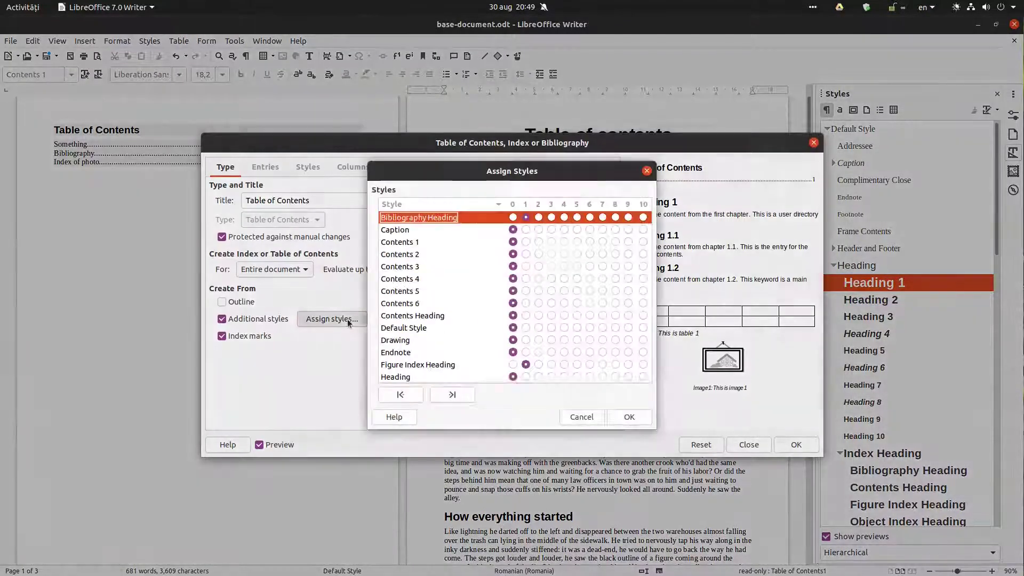
scroll(452, 319, down, 3)
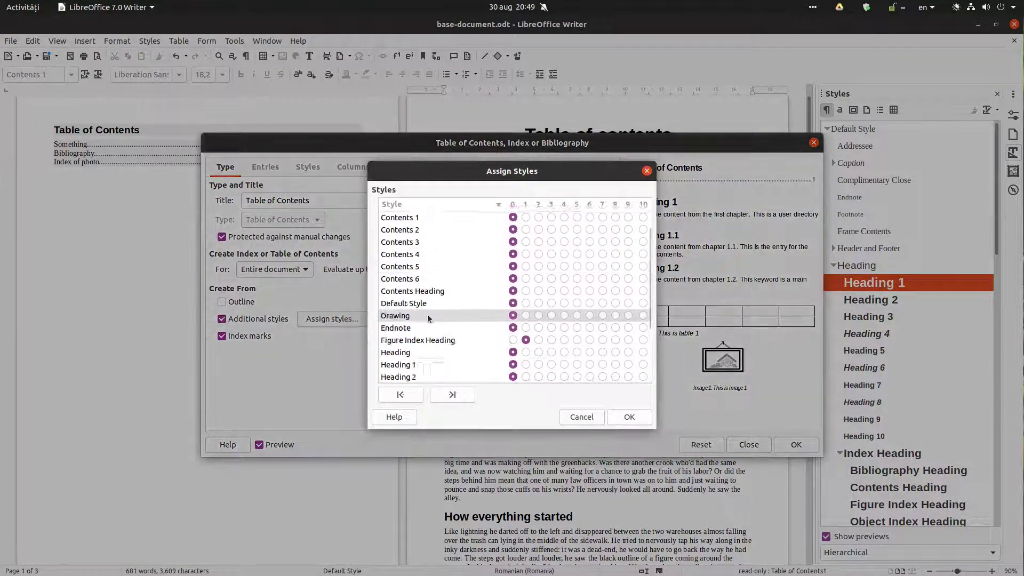
click(526, 315)
click(538, 326)
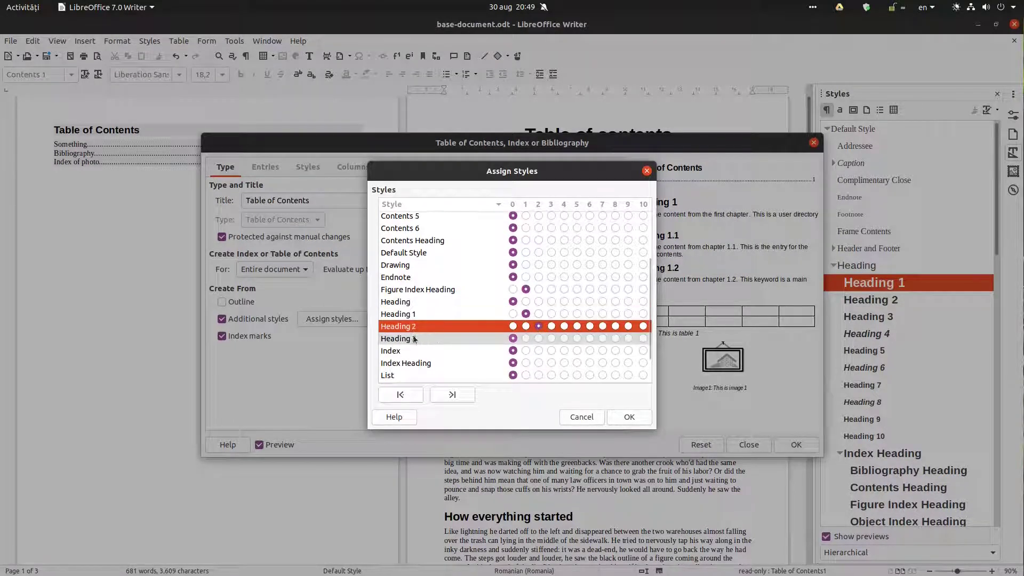
click(551, 338)
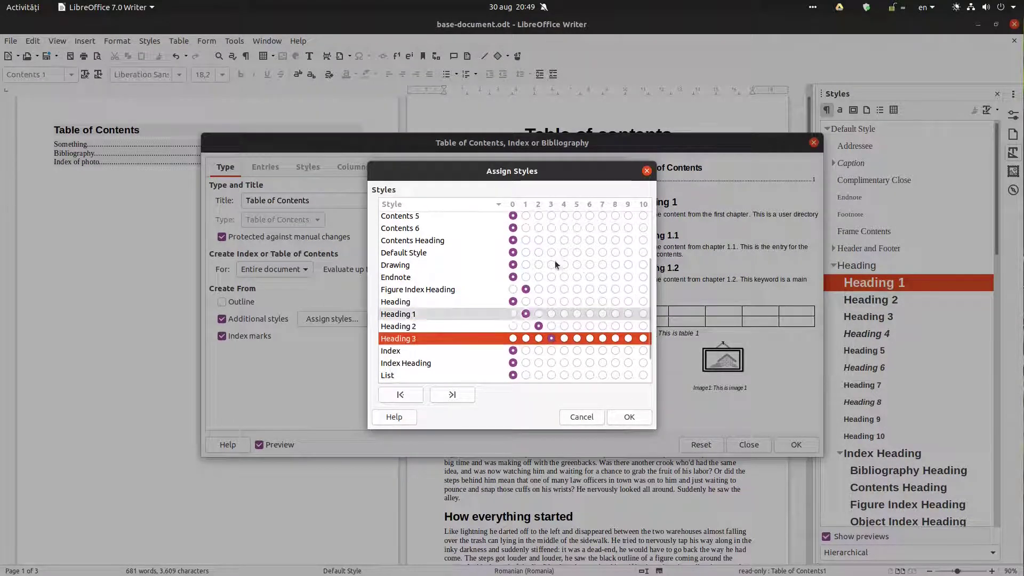
click(630, 416)
click(796, 444)
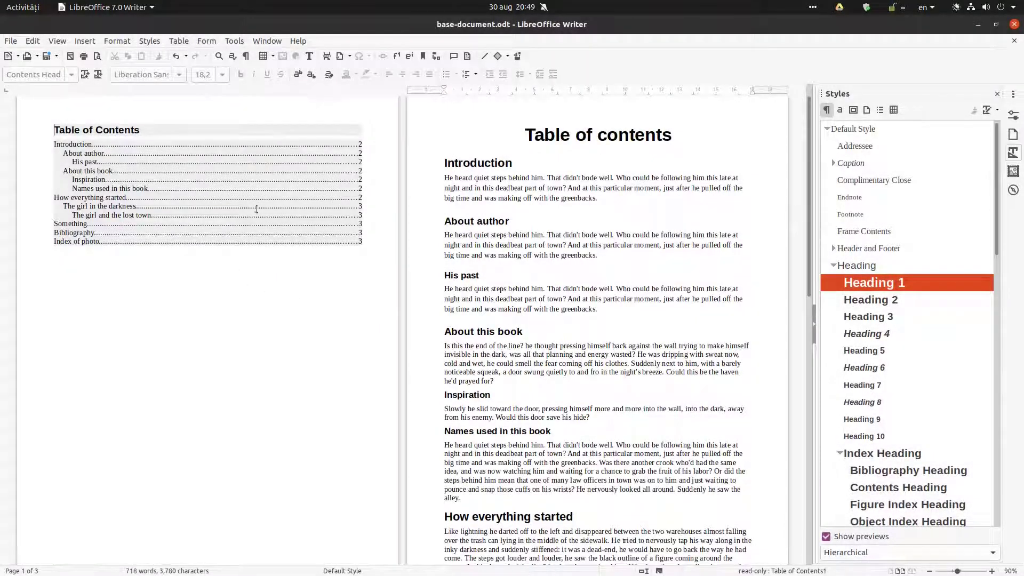
Untick Index marks in the table of contents, leaving style assignments unchanged
right_click(309, 193)
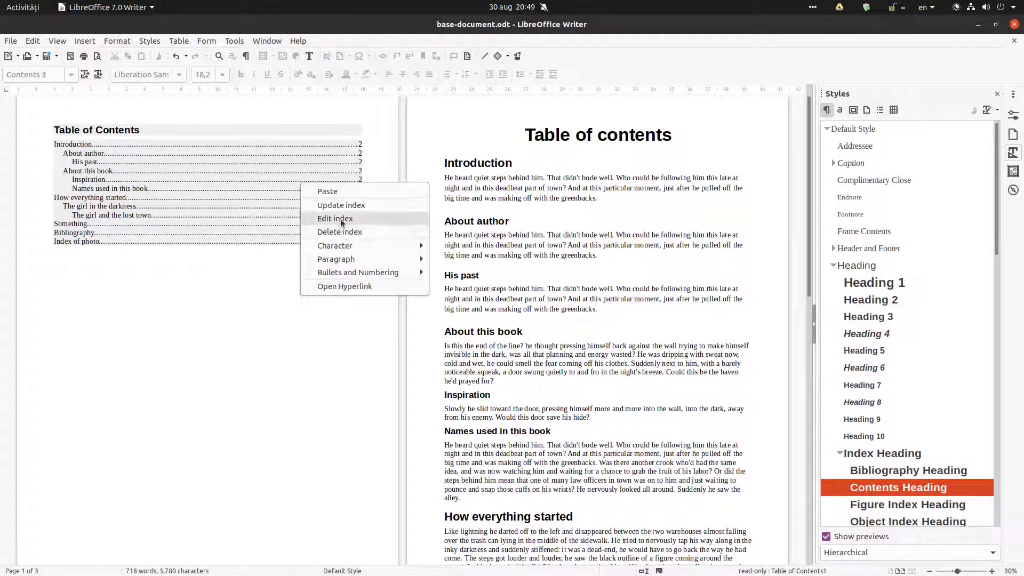
click(326, 217)
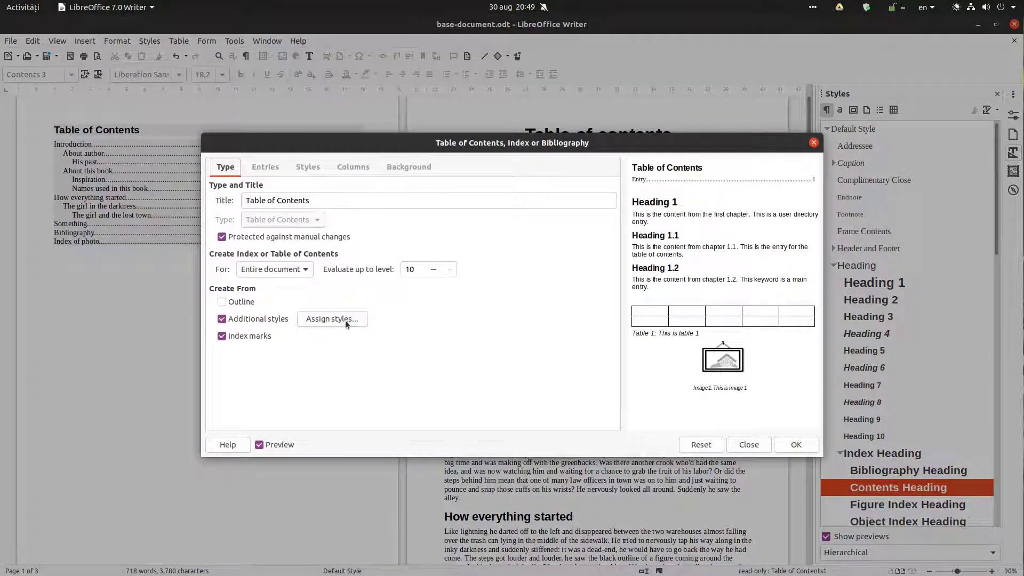
click(332, 319)
scroll(411, 317, down, 3)
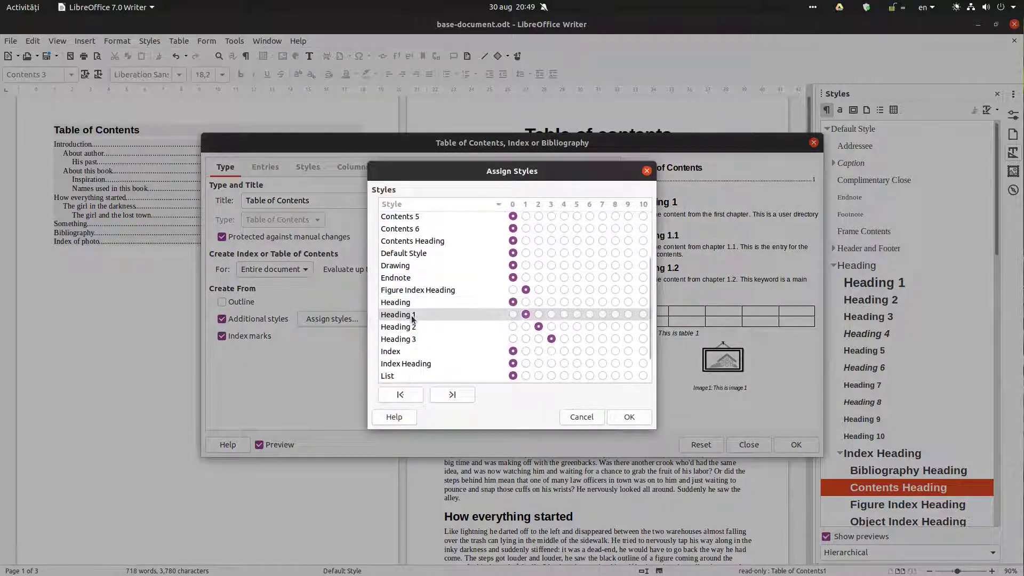
click(629, 422)
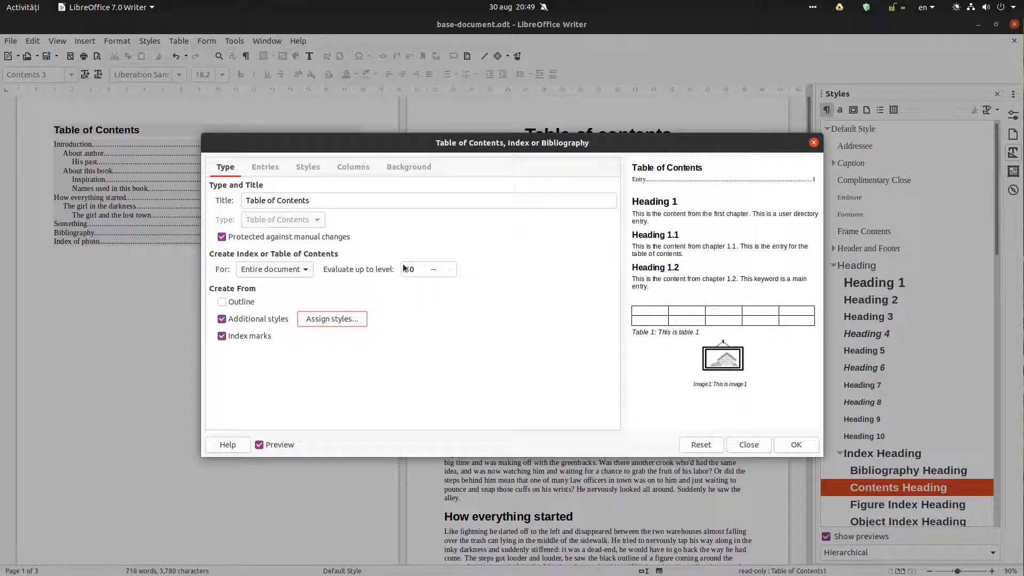
click(259, 334)
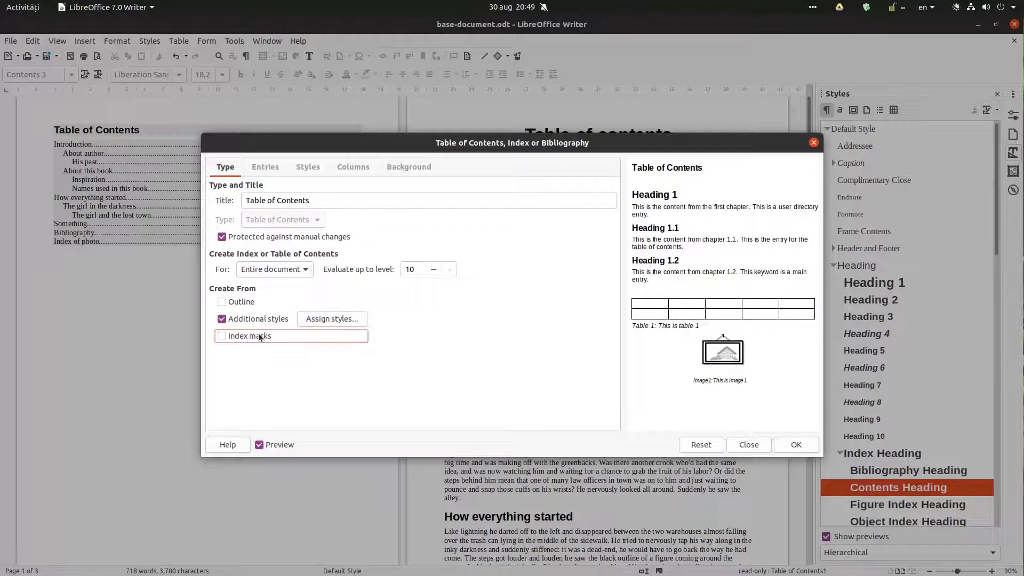
click(795, 443)
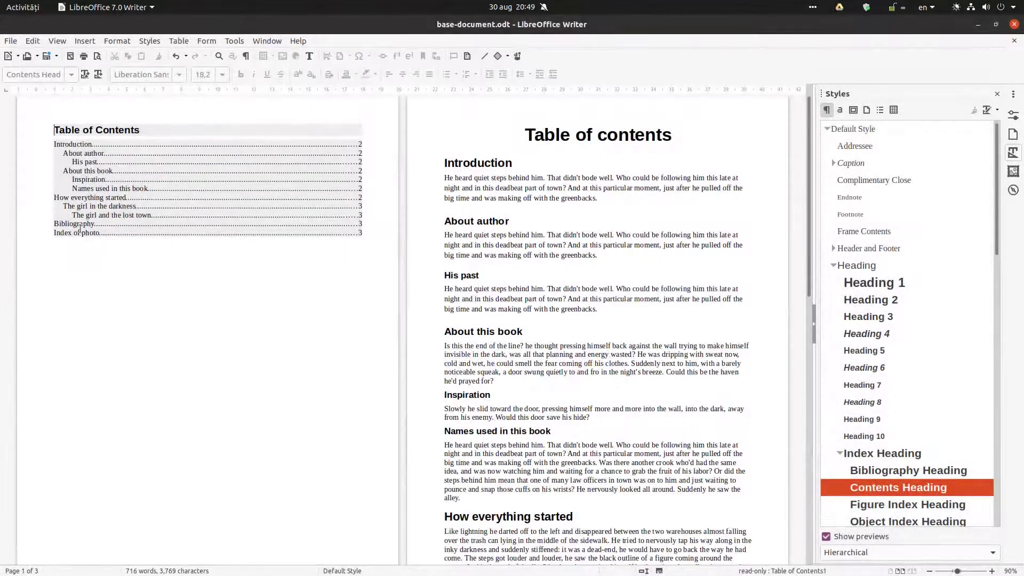
In the table of contents' Assign Styles settings, set Figure Index Heading to level 0
right_click(122, 205)
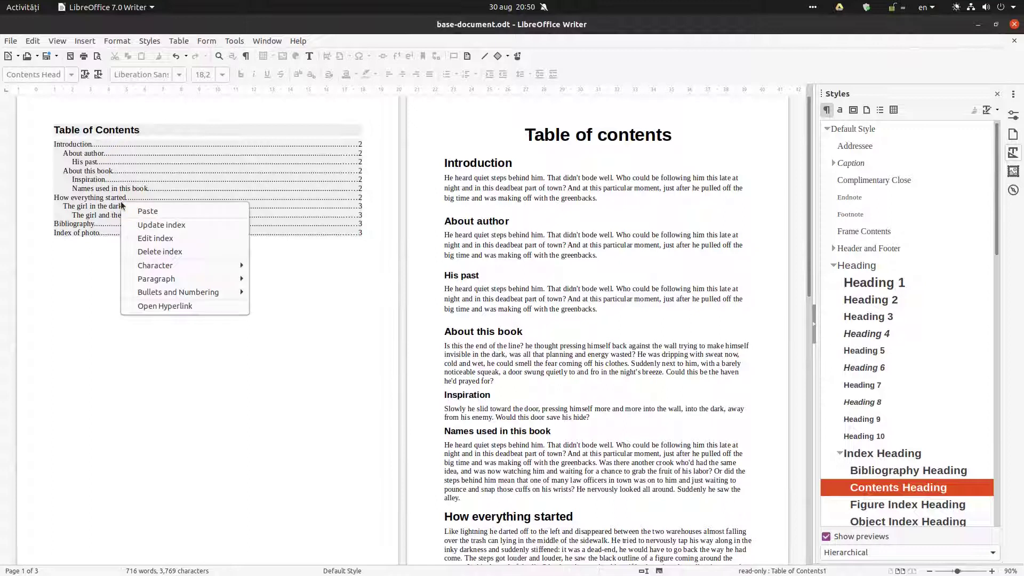
click(174, 239)
click(324, 319)
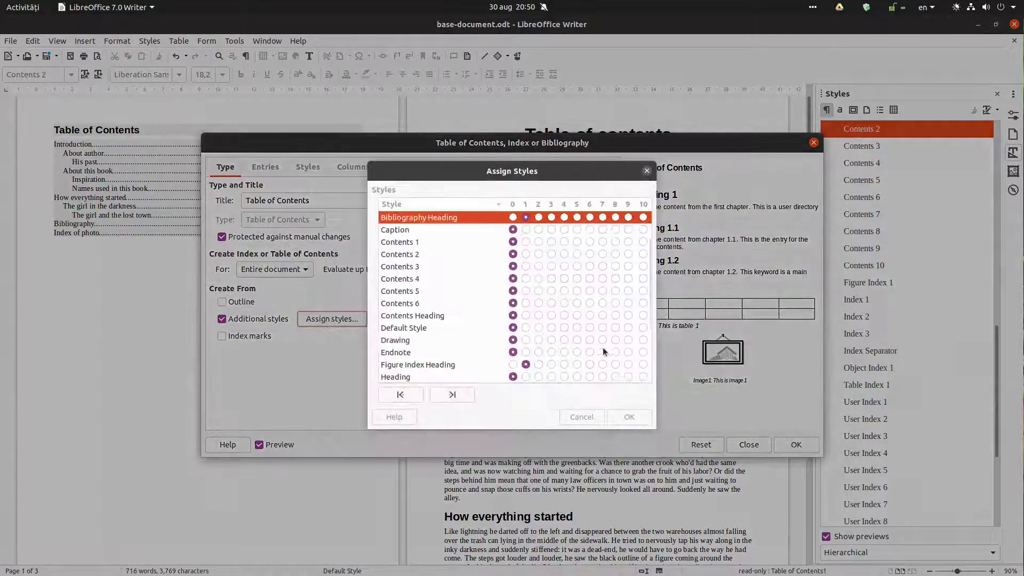
scroll(559, 346, down, 4)
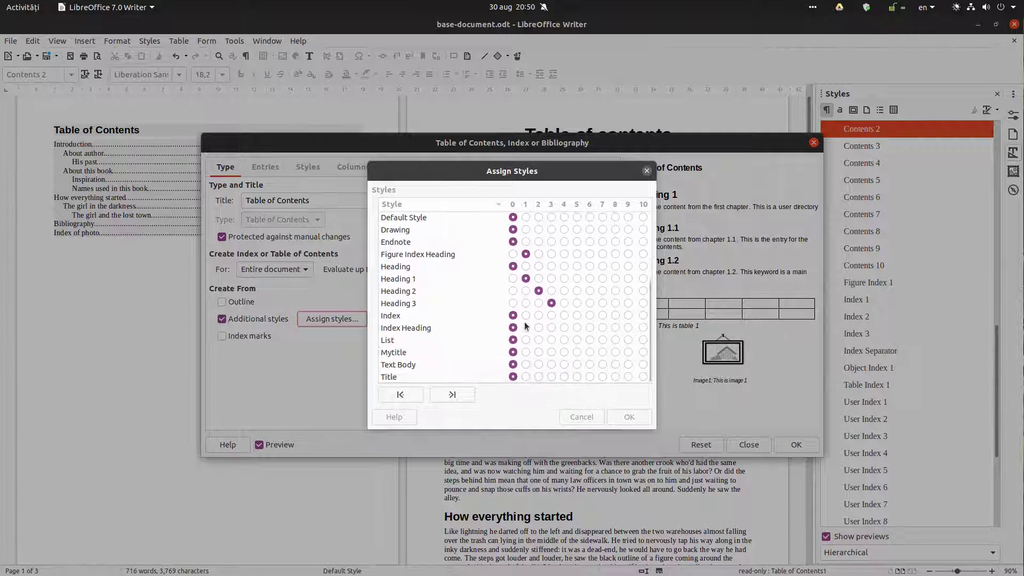
click(513, 254)
Set Bibliography Heading and Headings 1–3 to level 0, then apply so no entries remain
scroll(516, 267, up, 3)
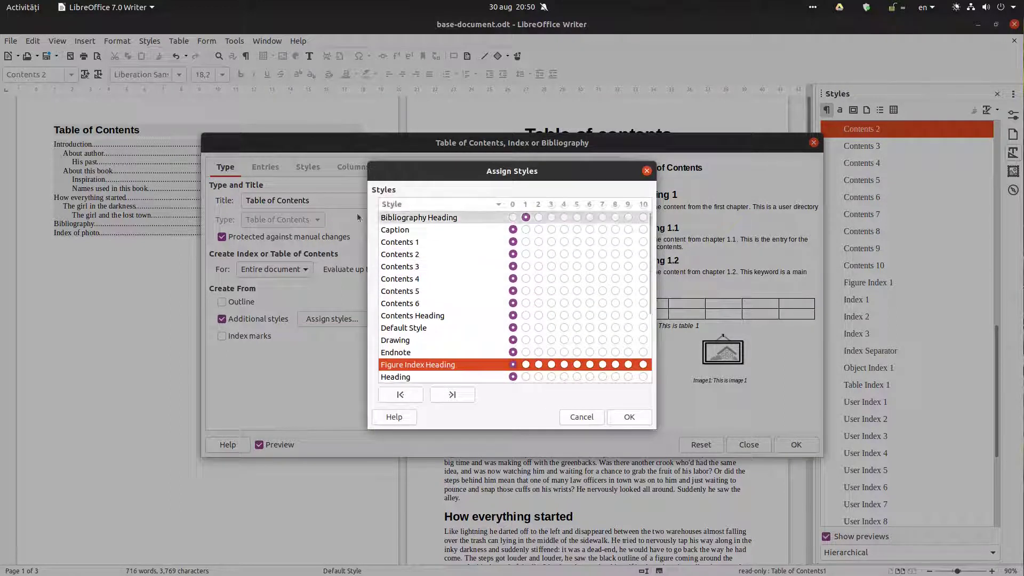
click(511, 219)
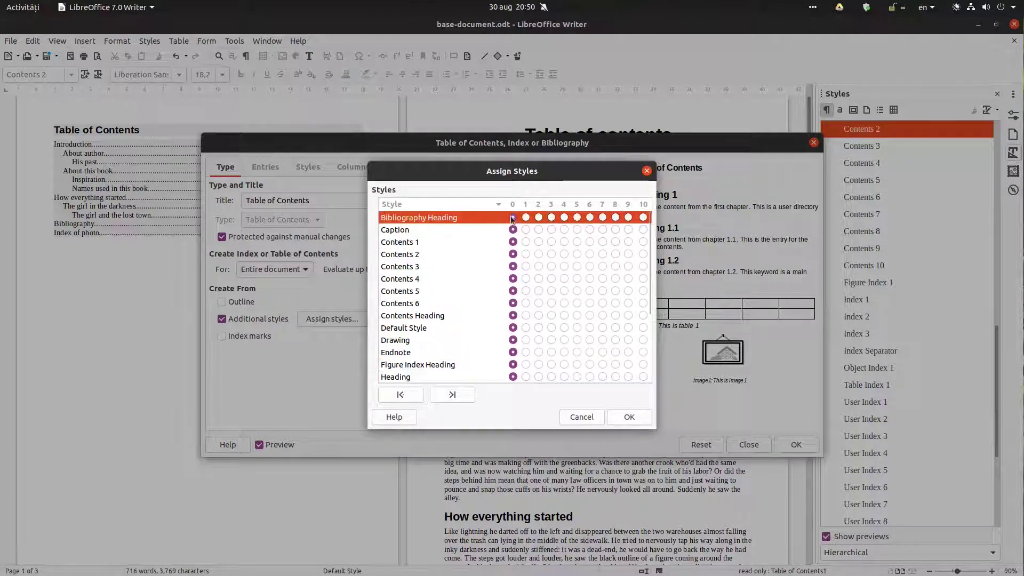
scroll(533, 291, down, 3)
click(514, 278)
click(513, 291)
click(514, 303)
click(620, 416)
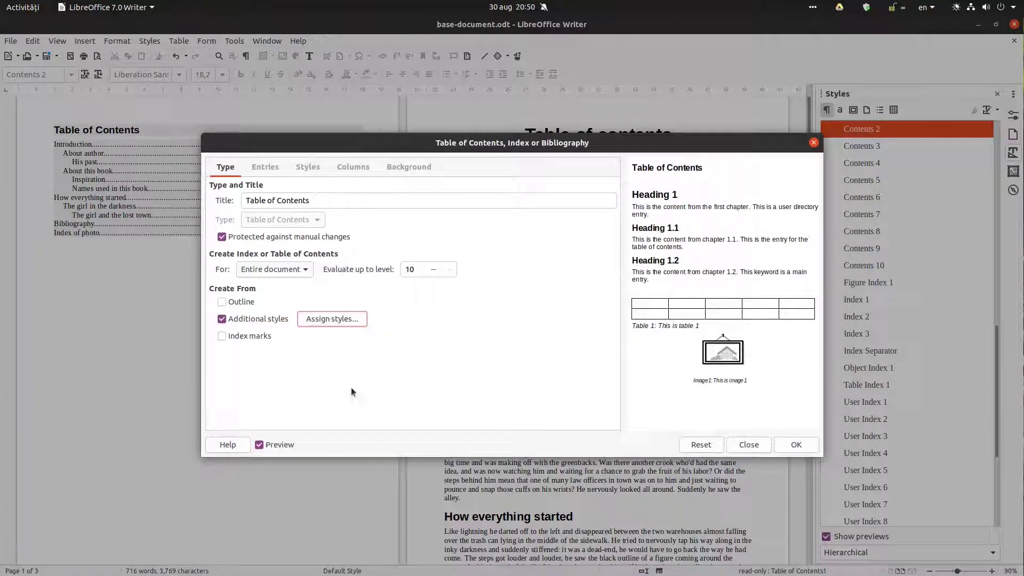
click(796, 444)
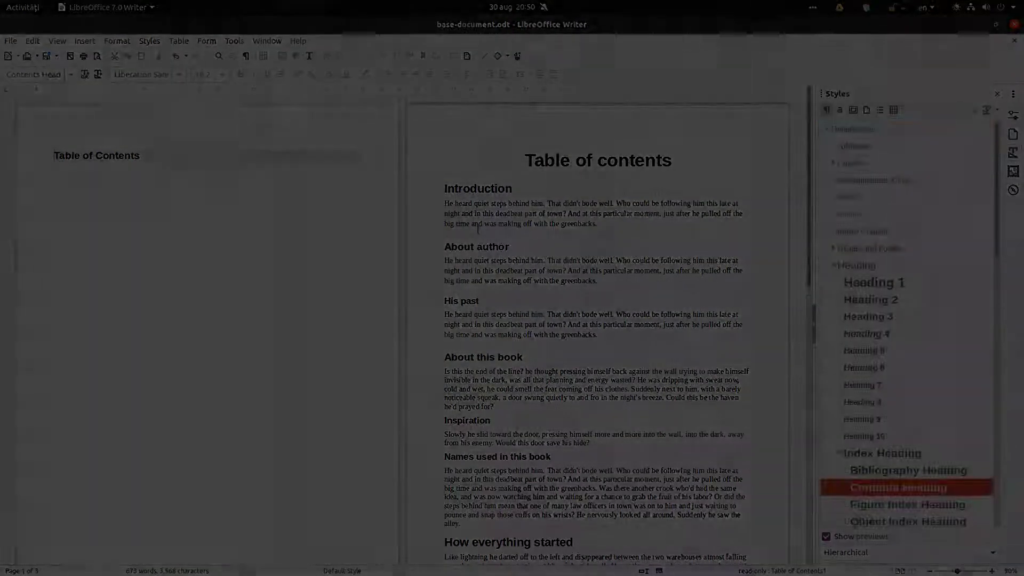